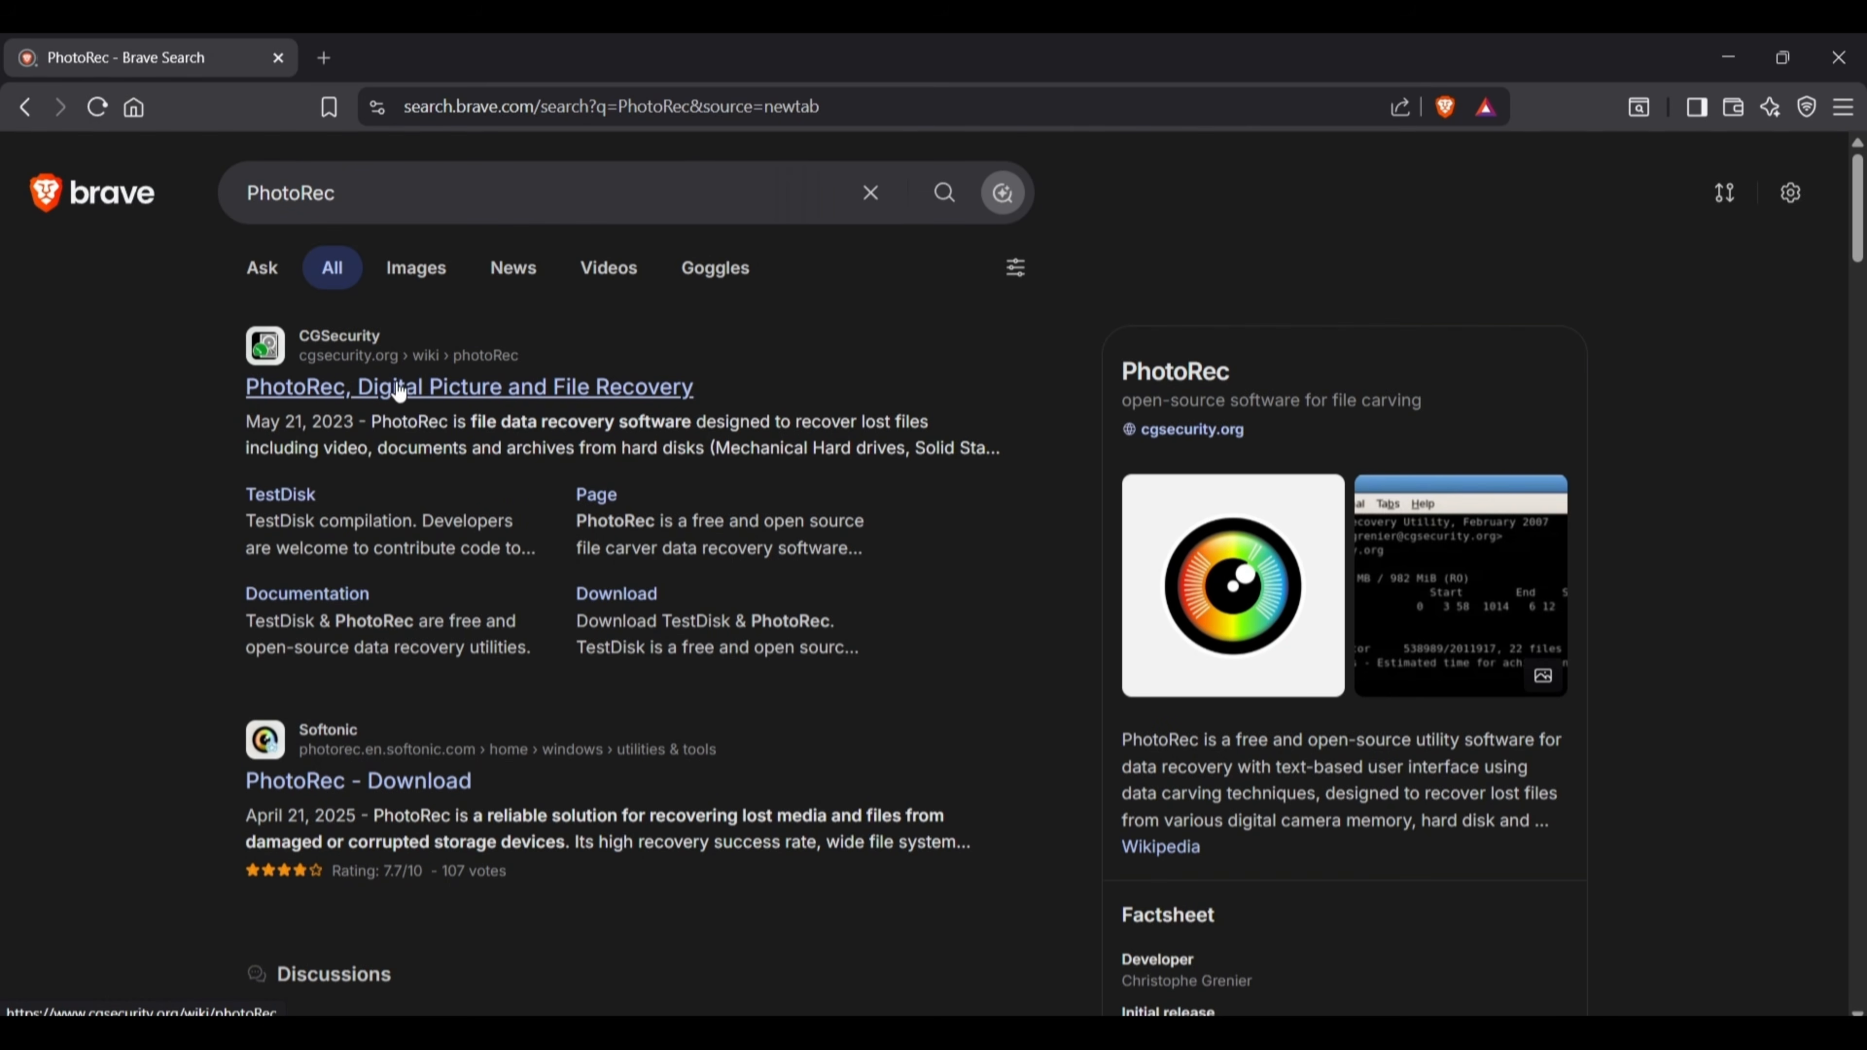
Download the Windows 64-bit TestDisk & PhotoRec 7.3-WIP from the CGSecurity site, saving testdisk-7.3-WIP.win64.zip in New folder (7) on the Desktop.
click(401, 390)
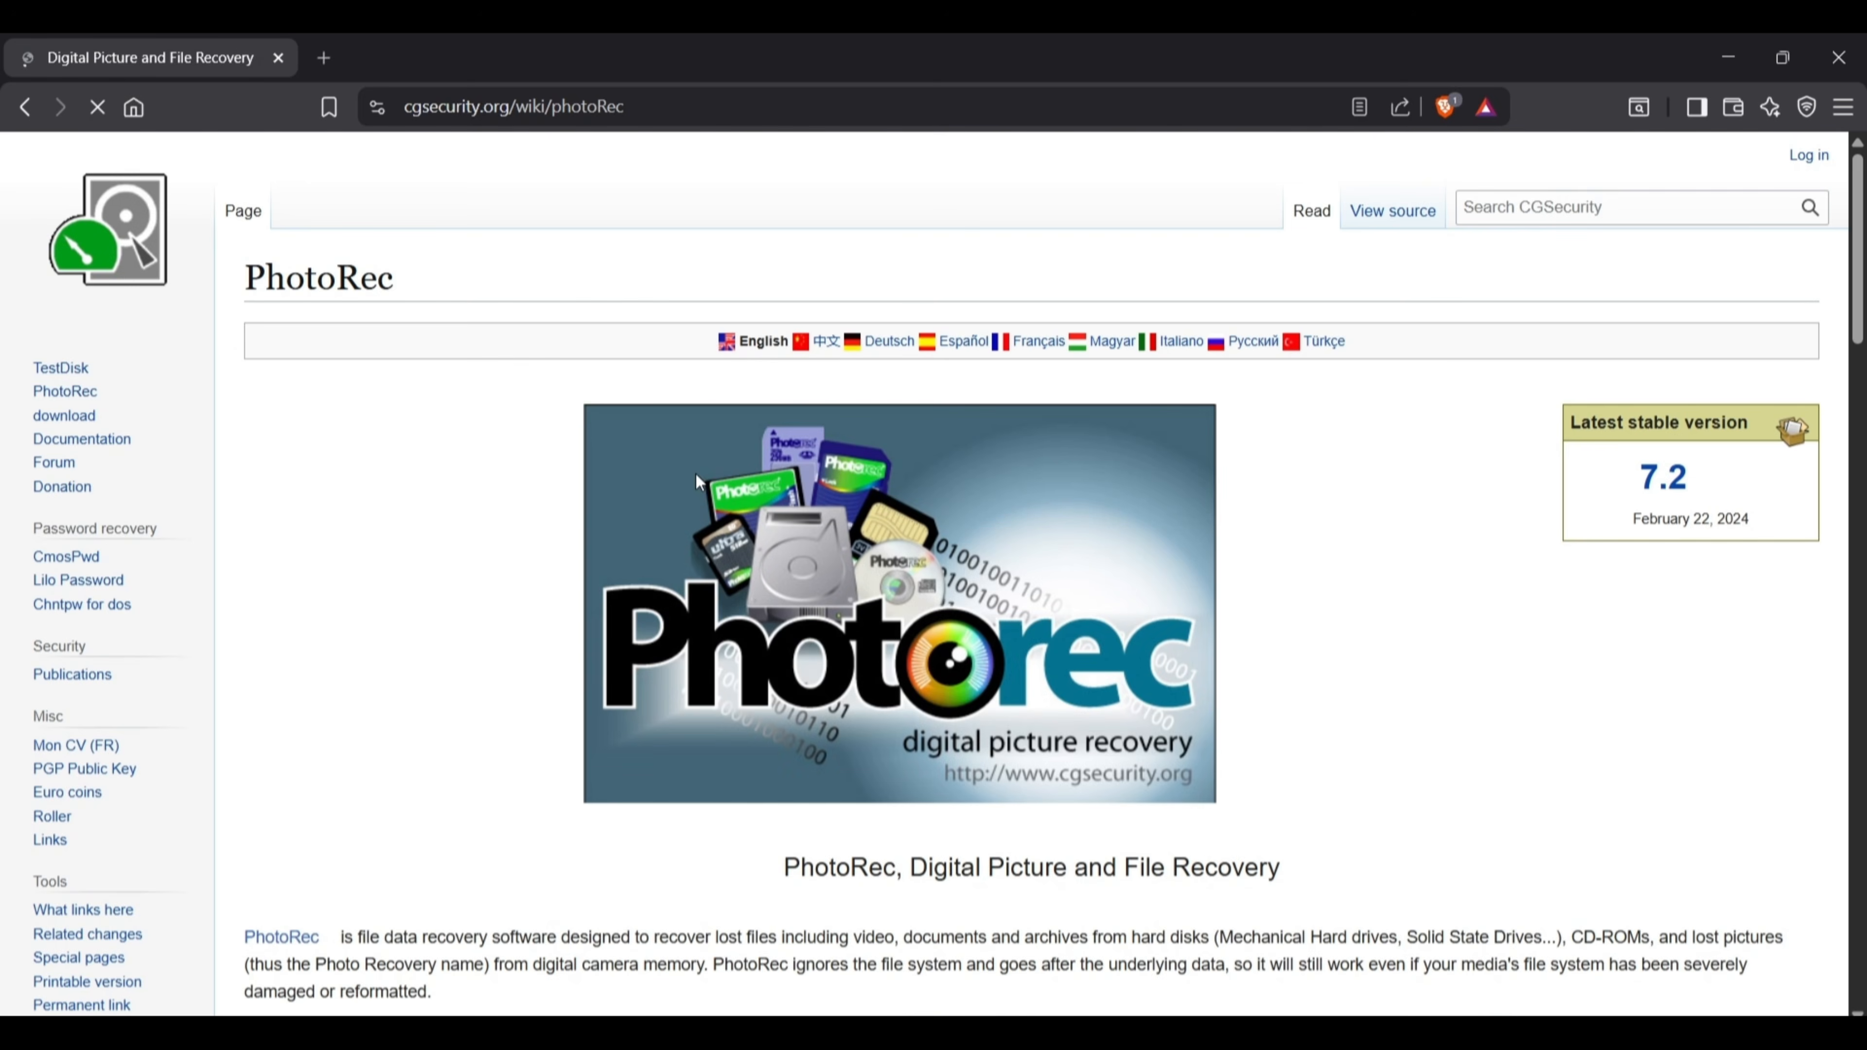
click(64, 416)
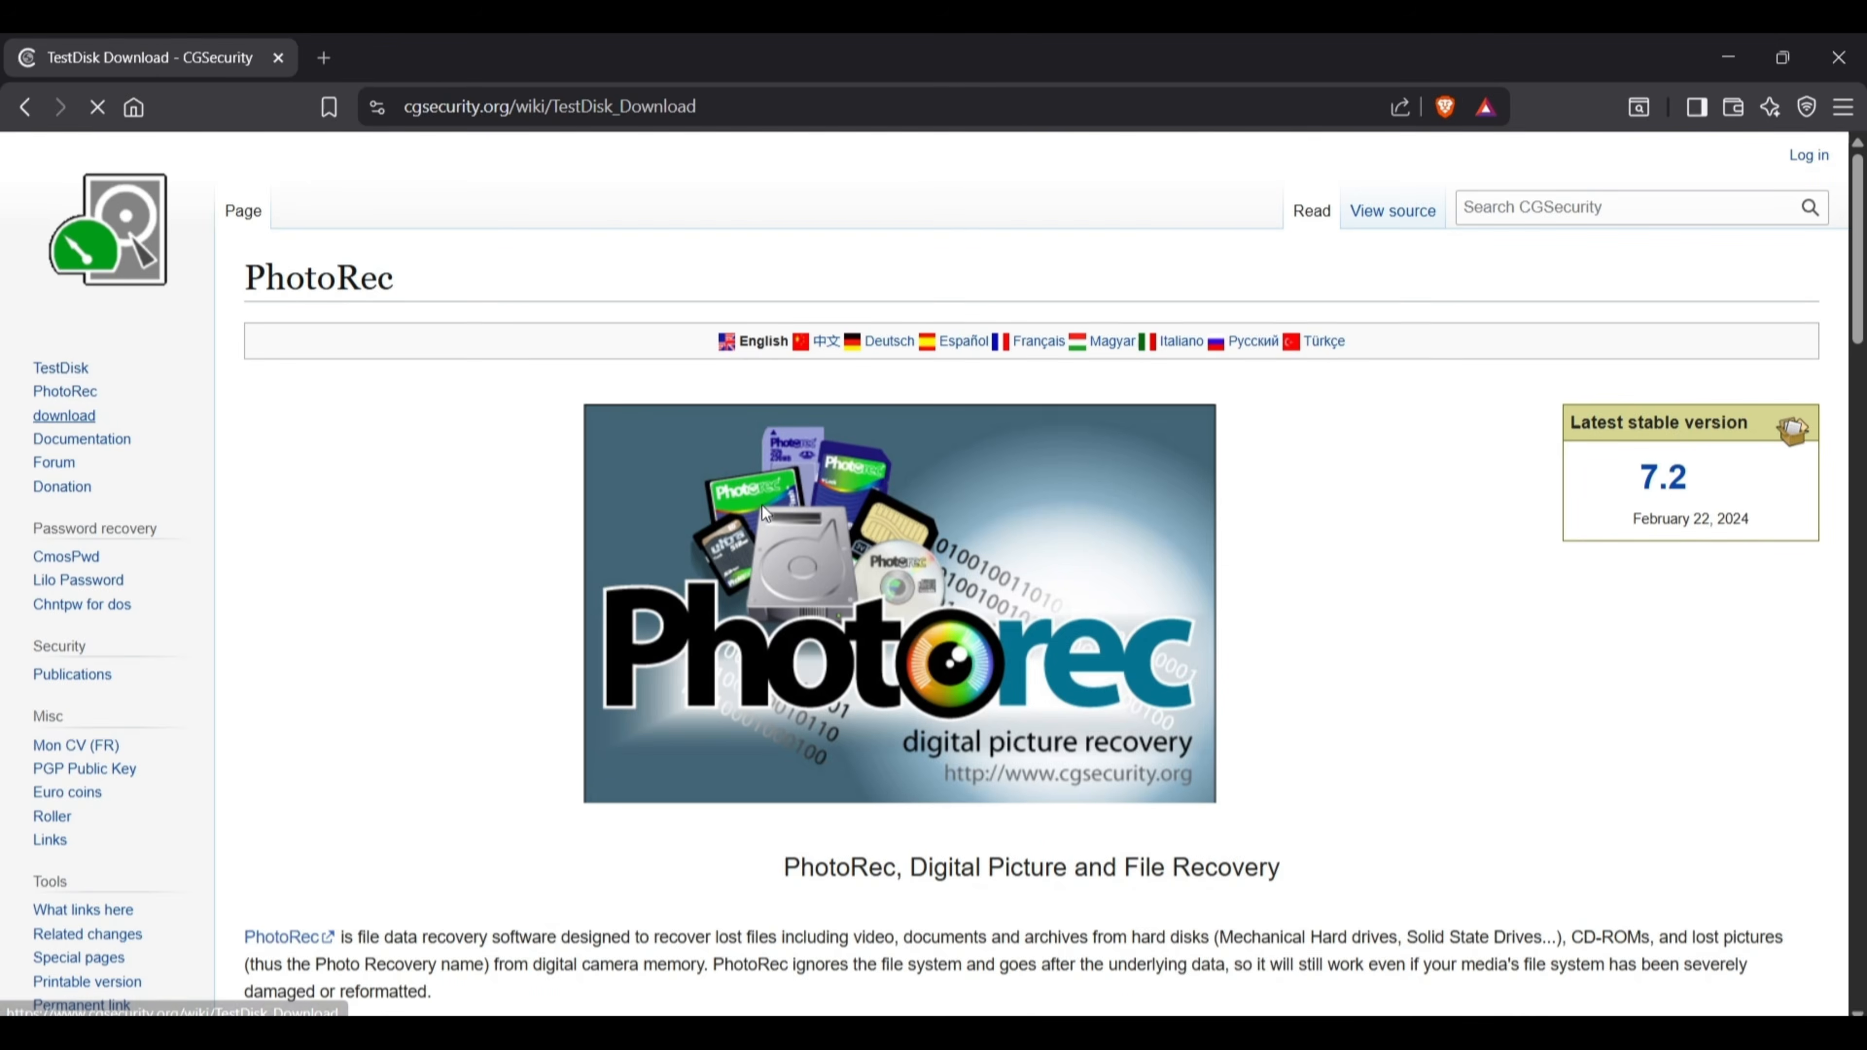
scroll(912, 663, down, 3)
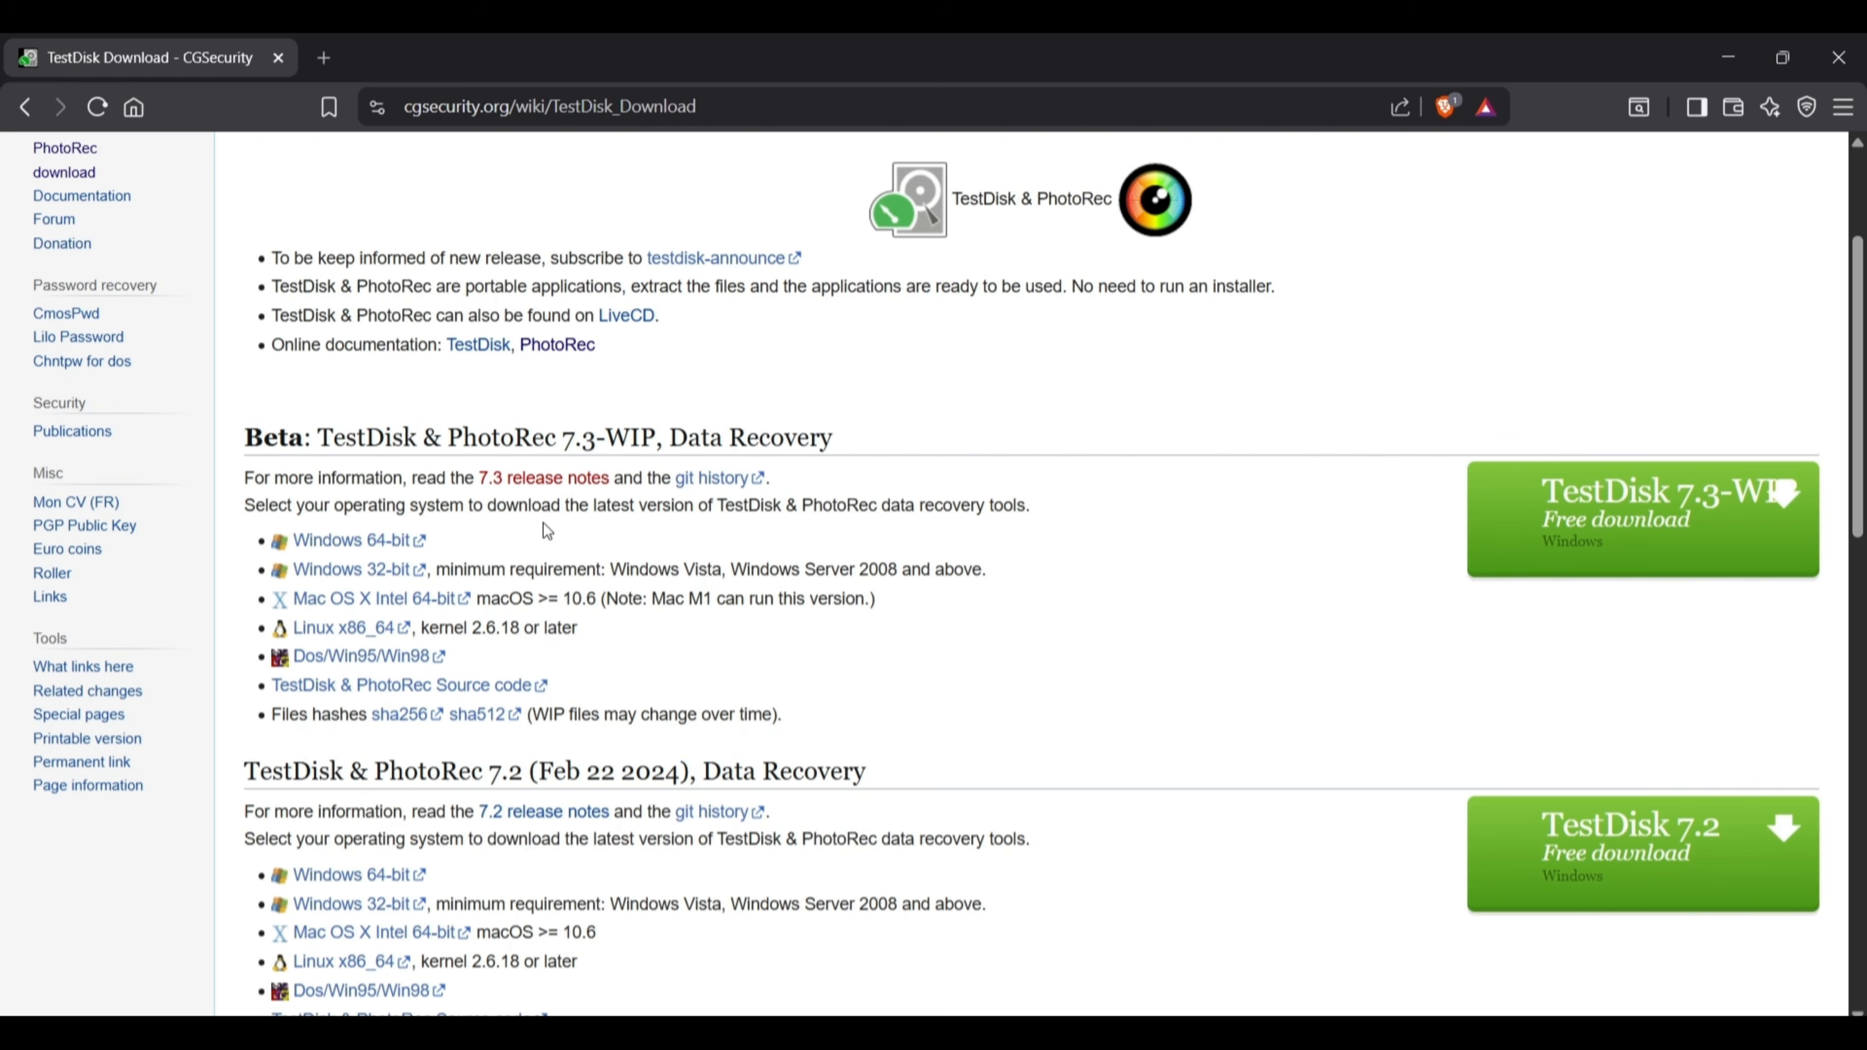
click(408, 542)
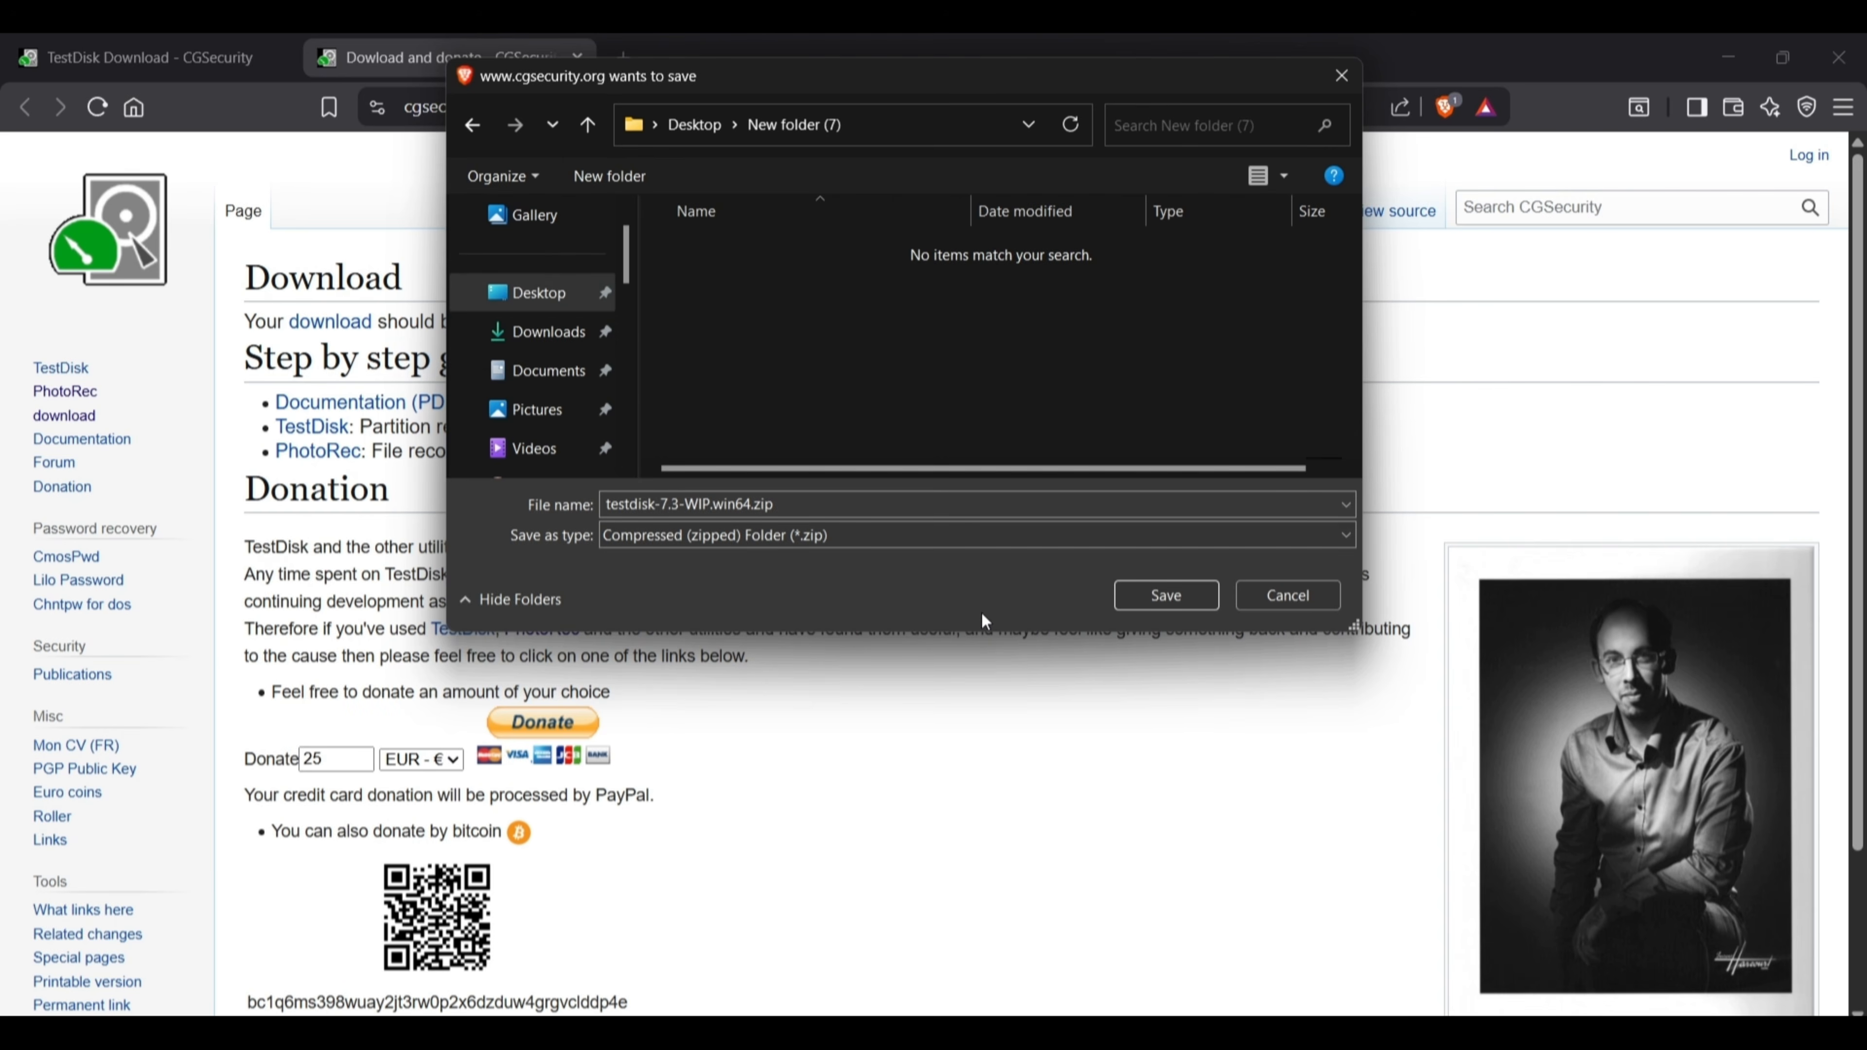
click(1160, 597)
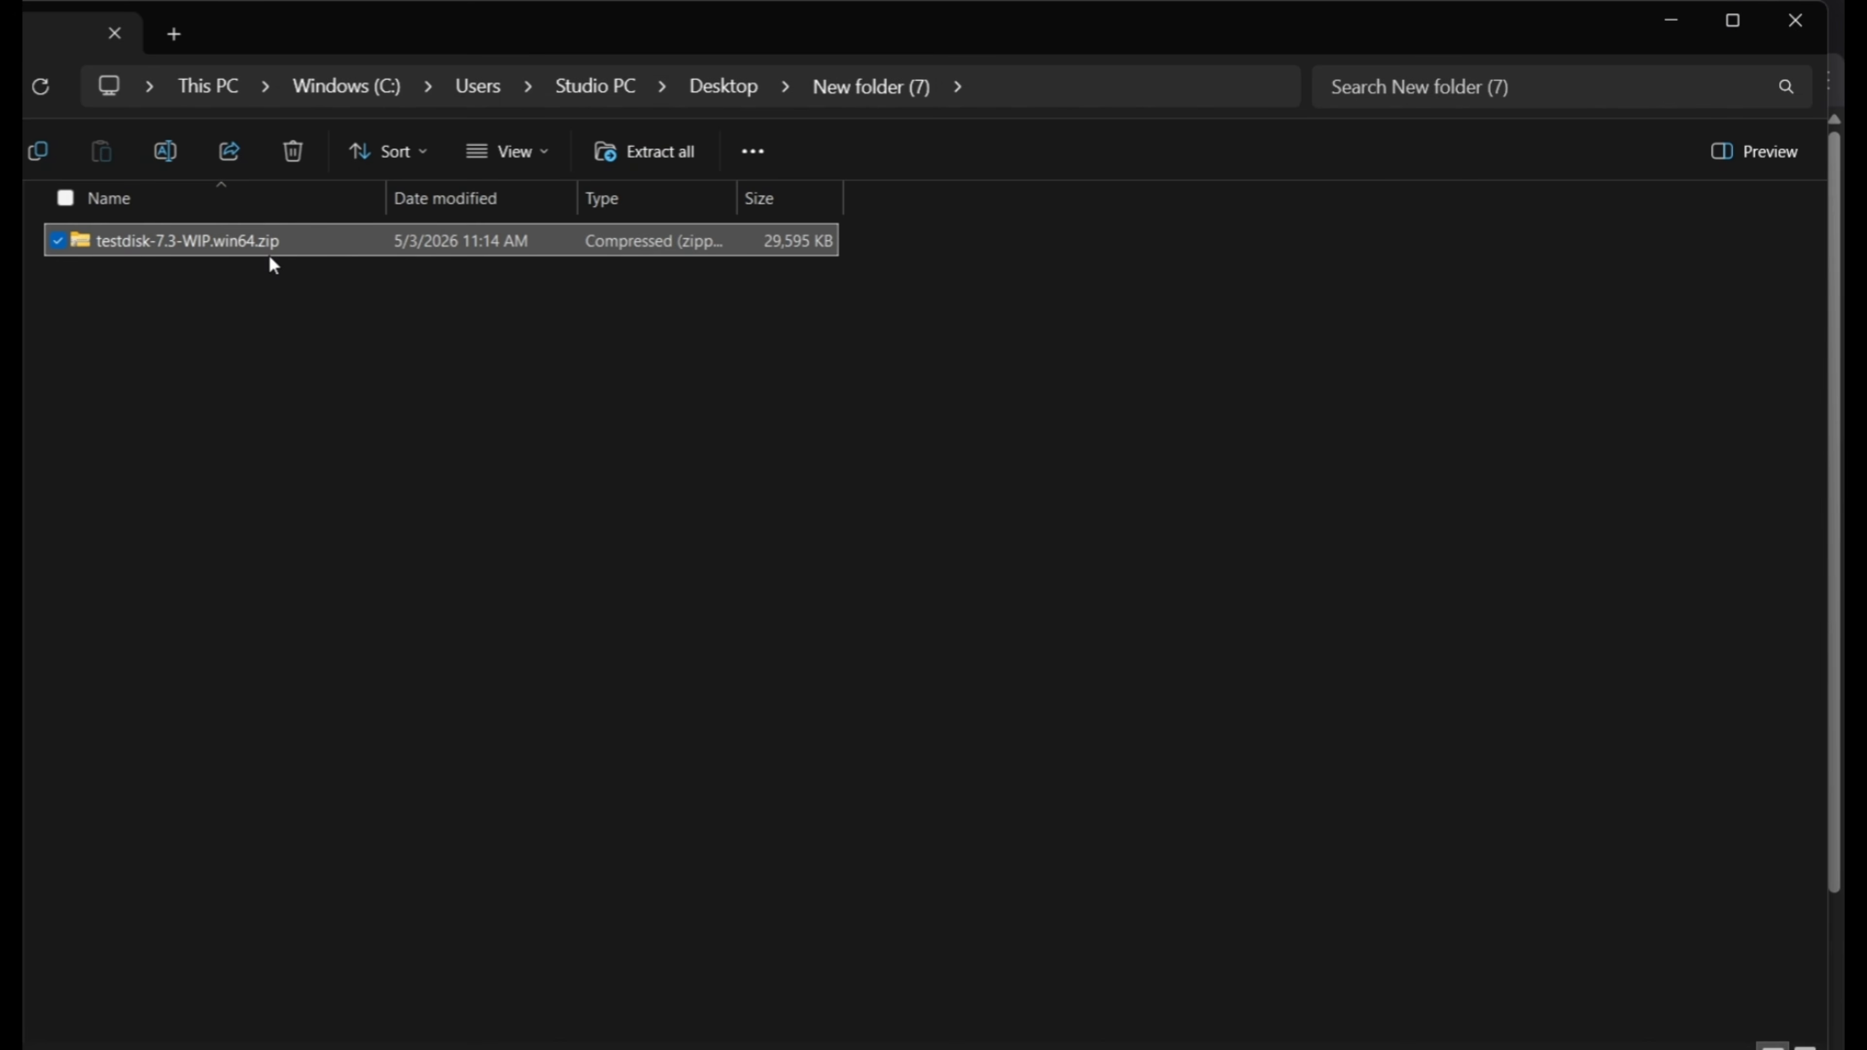
Extract testdisk-7.3-WIP.win64.zip with 7-Zip into a folder of the same name and open its testdisk-7.3-WIP subfolder.
right_click(270, 245)
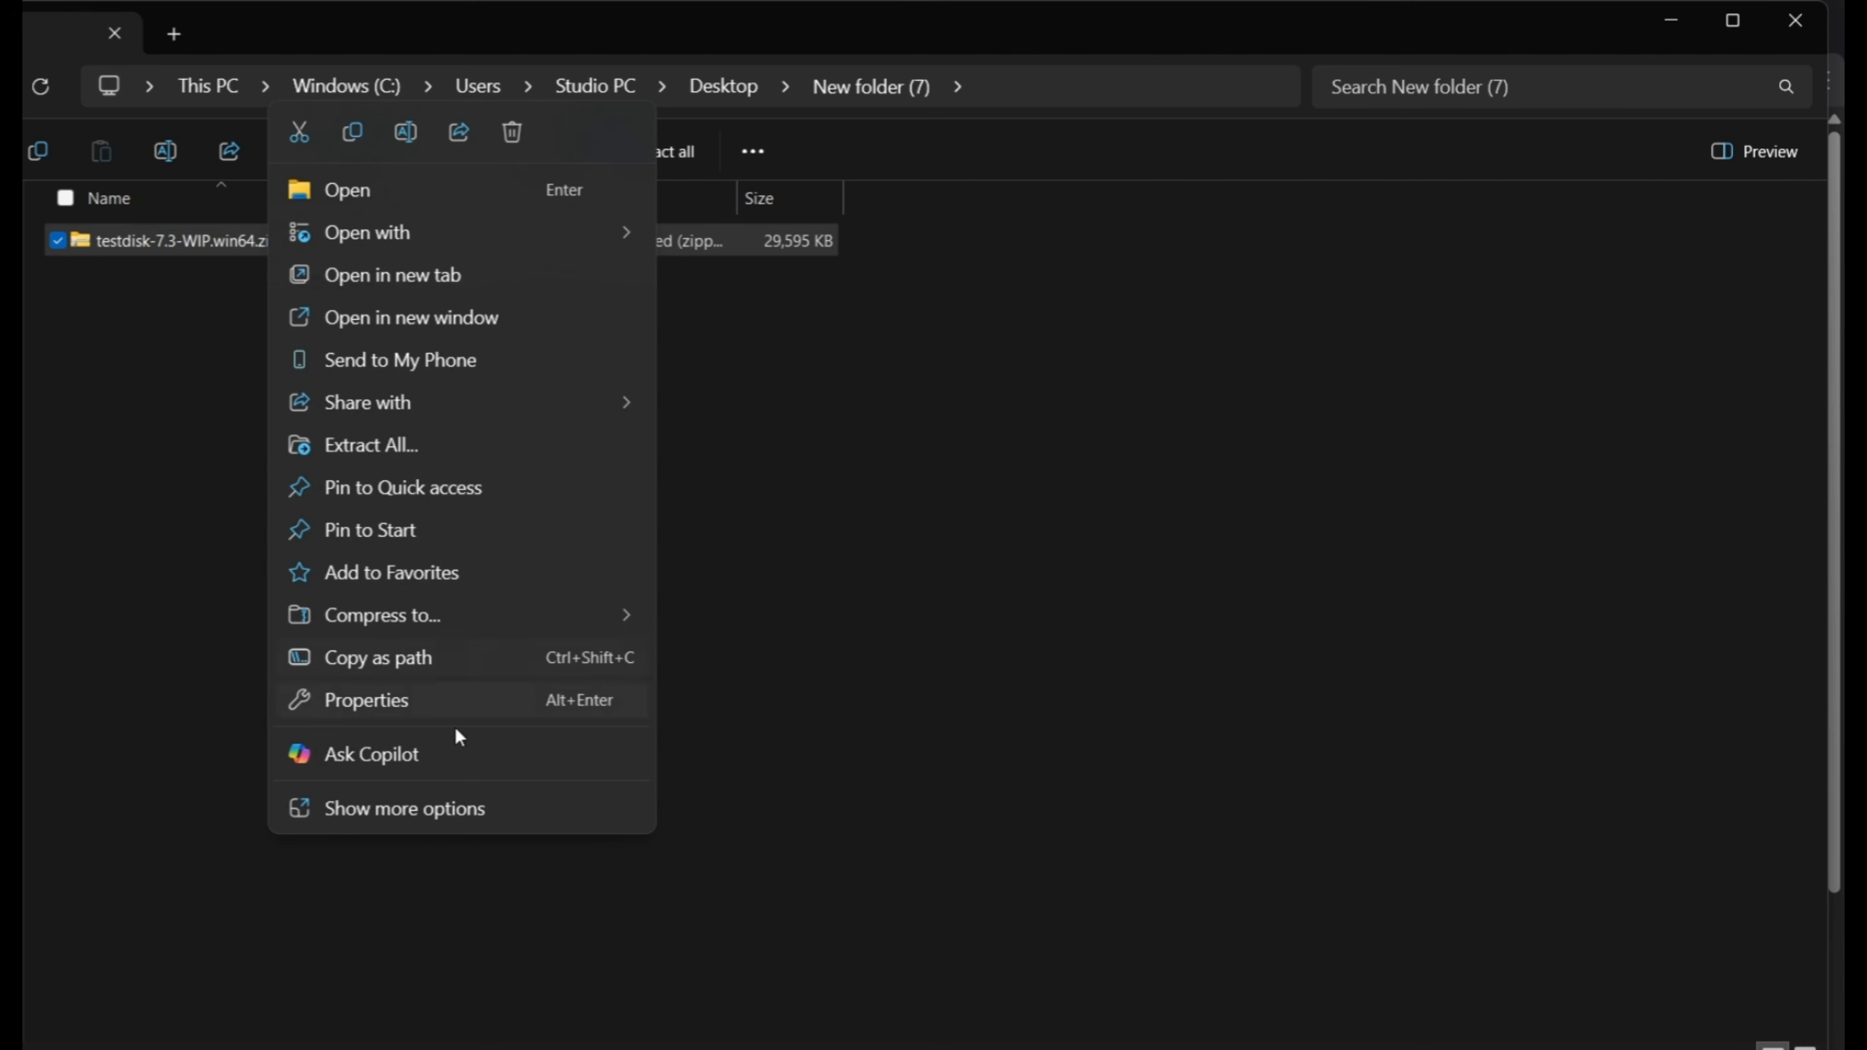
click(464, 811)
mouse_move(492, 521)
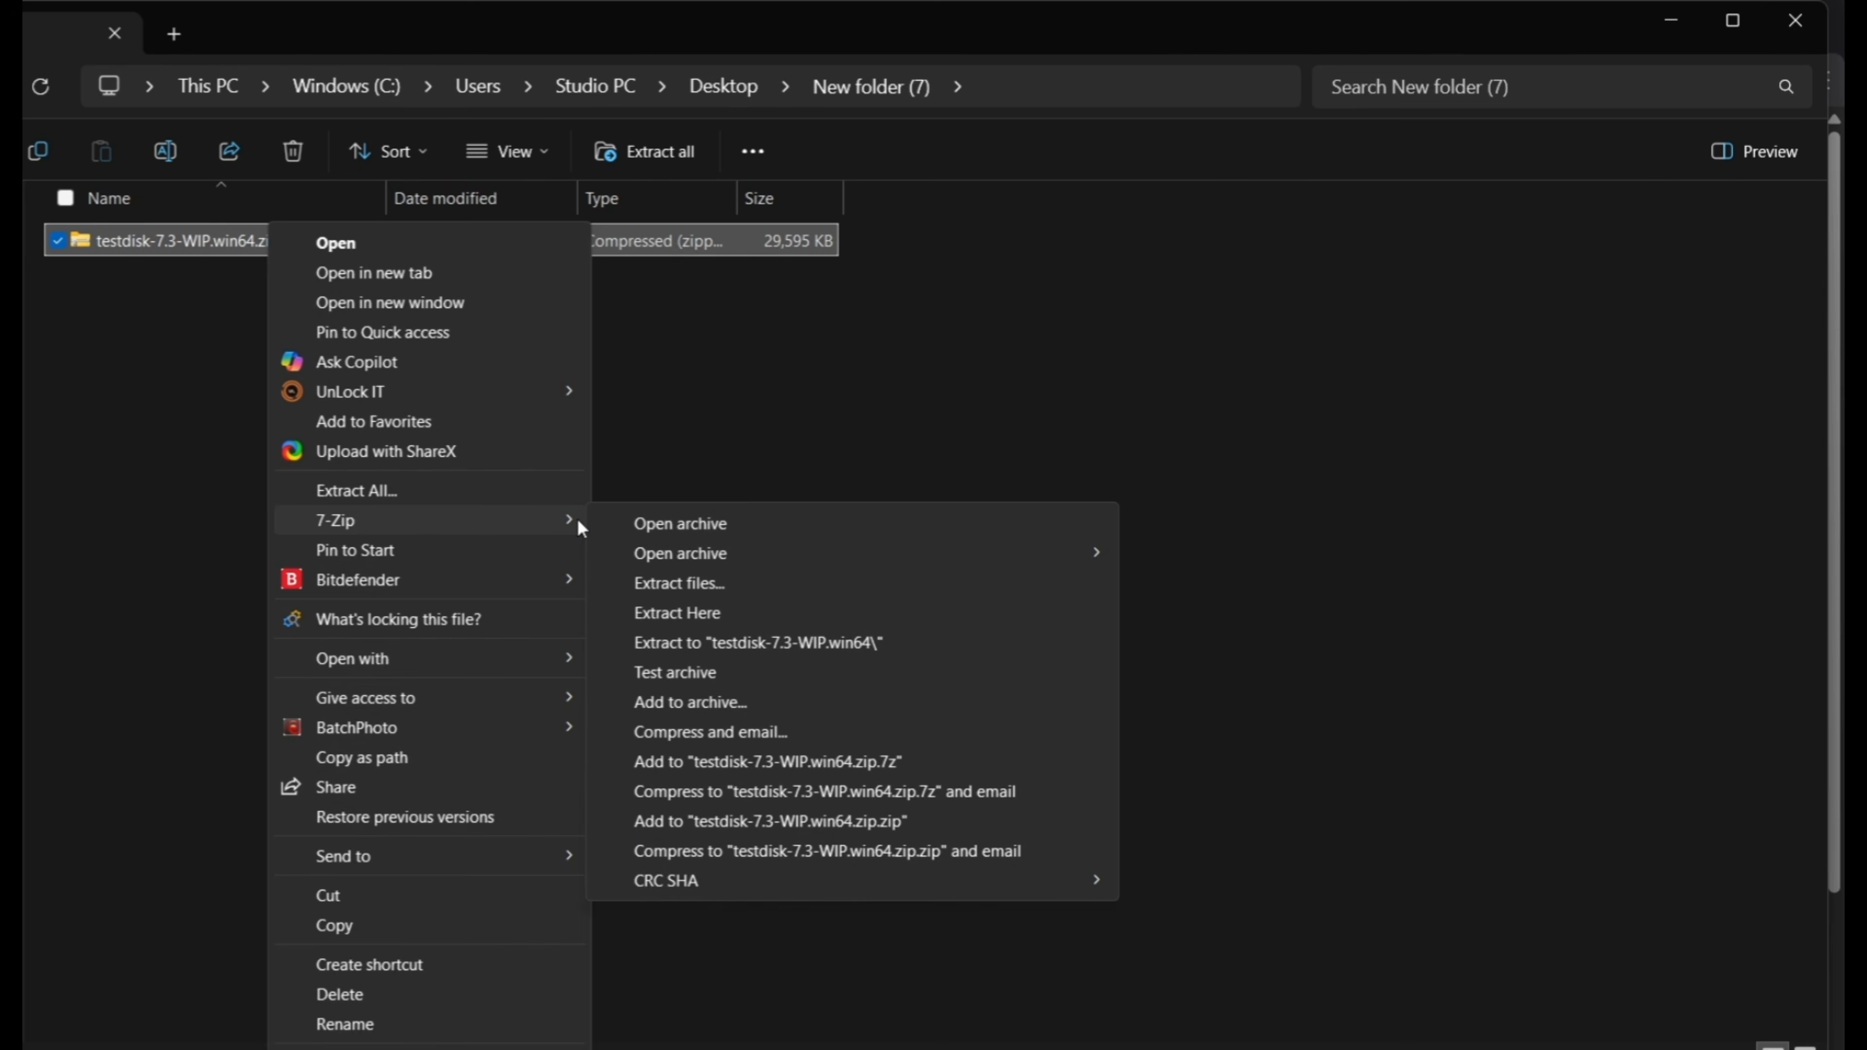
click(872, 642)
double_click(150, 243)
double_click(150, 242)
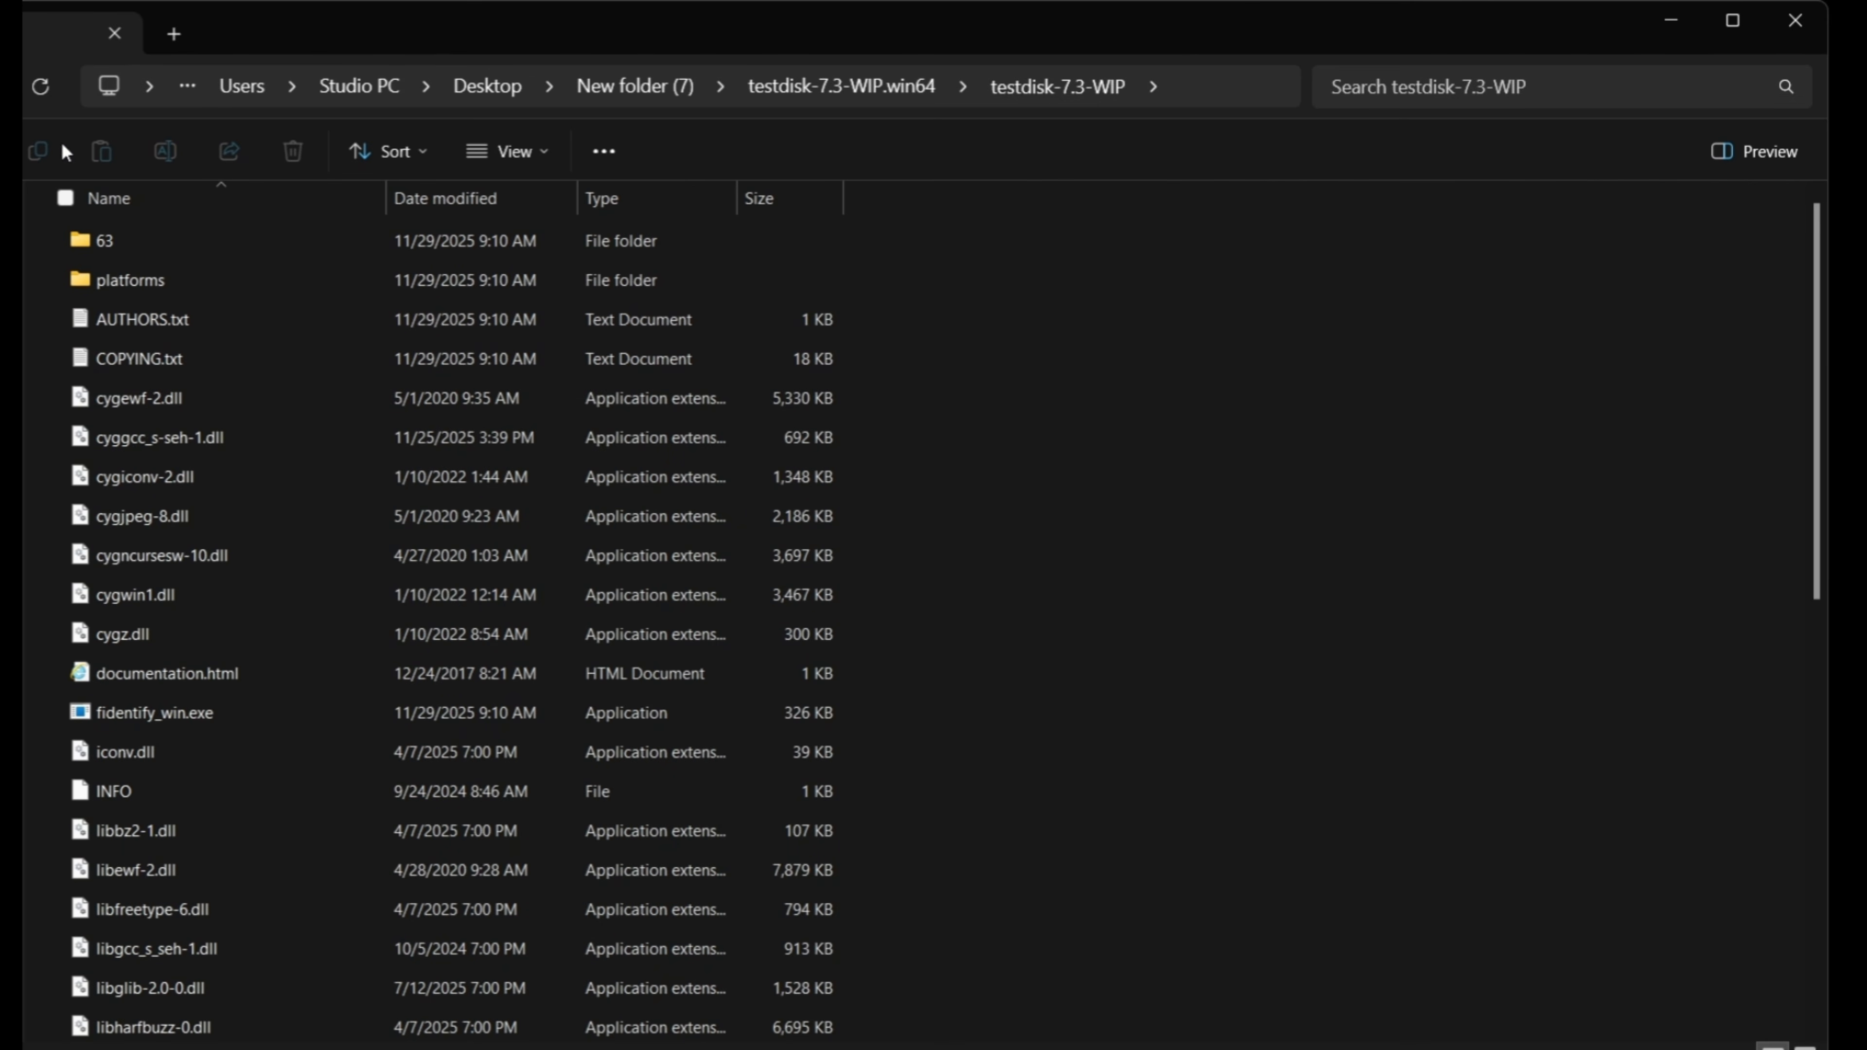
Create a folder named Recovered Video inside the testdisk-7.3-WIP folder.
right_click(1064, 479)
mouse_move(1180, 683)
click(1479, 689)
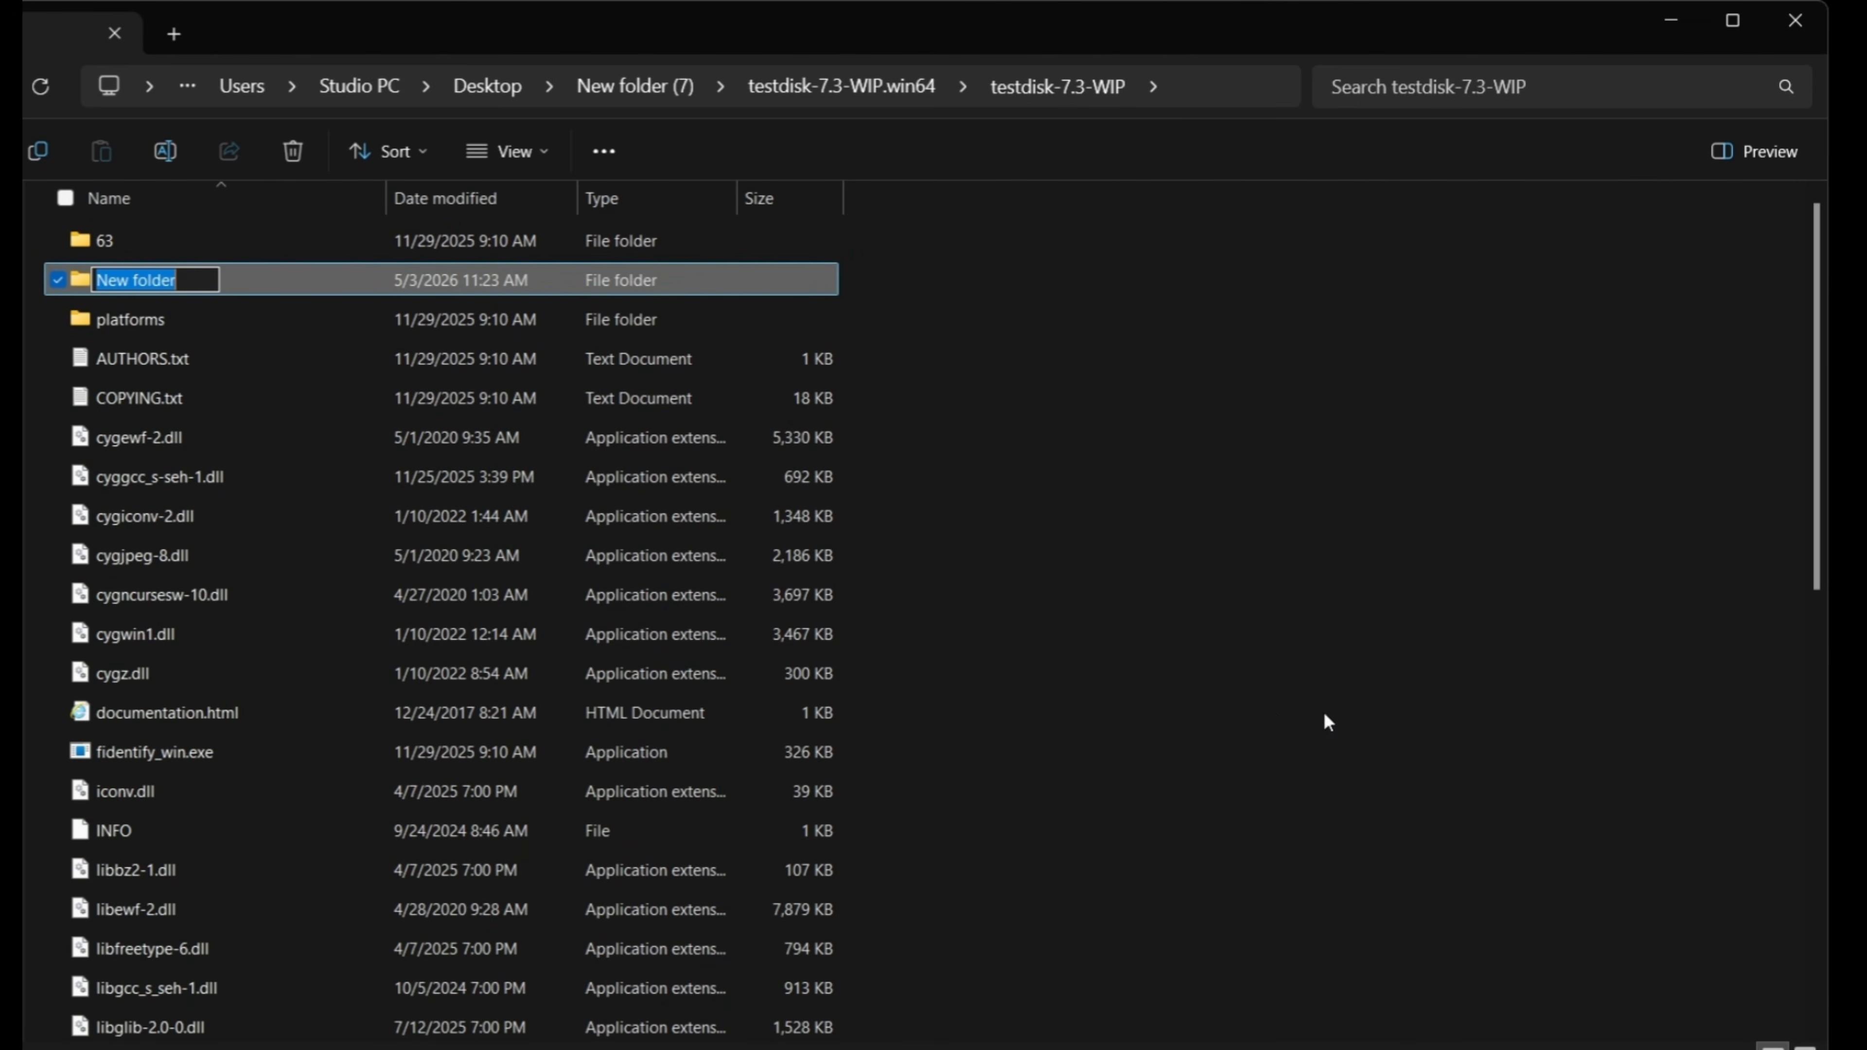
text(R)
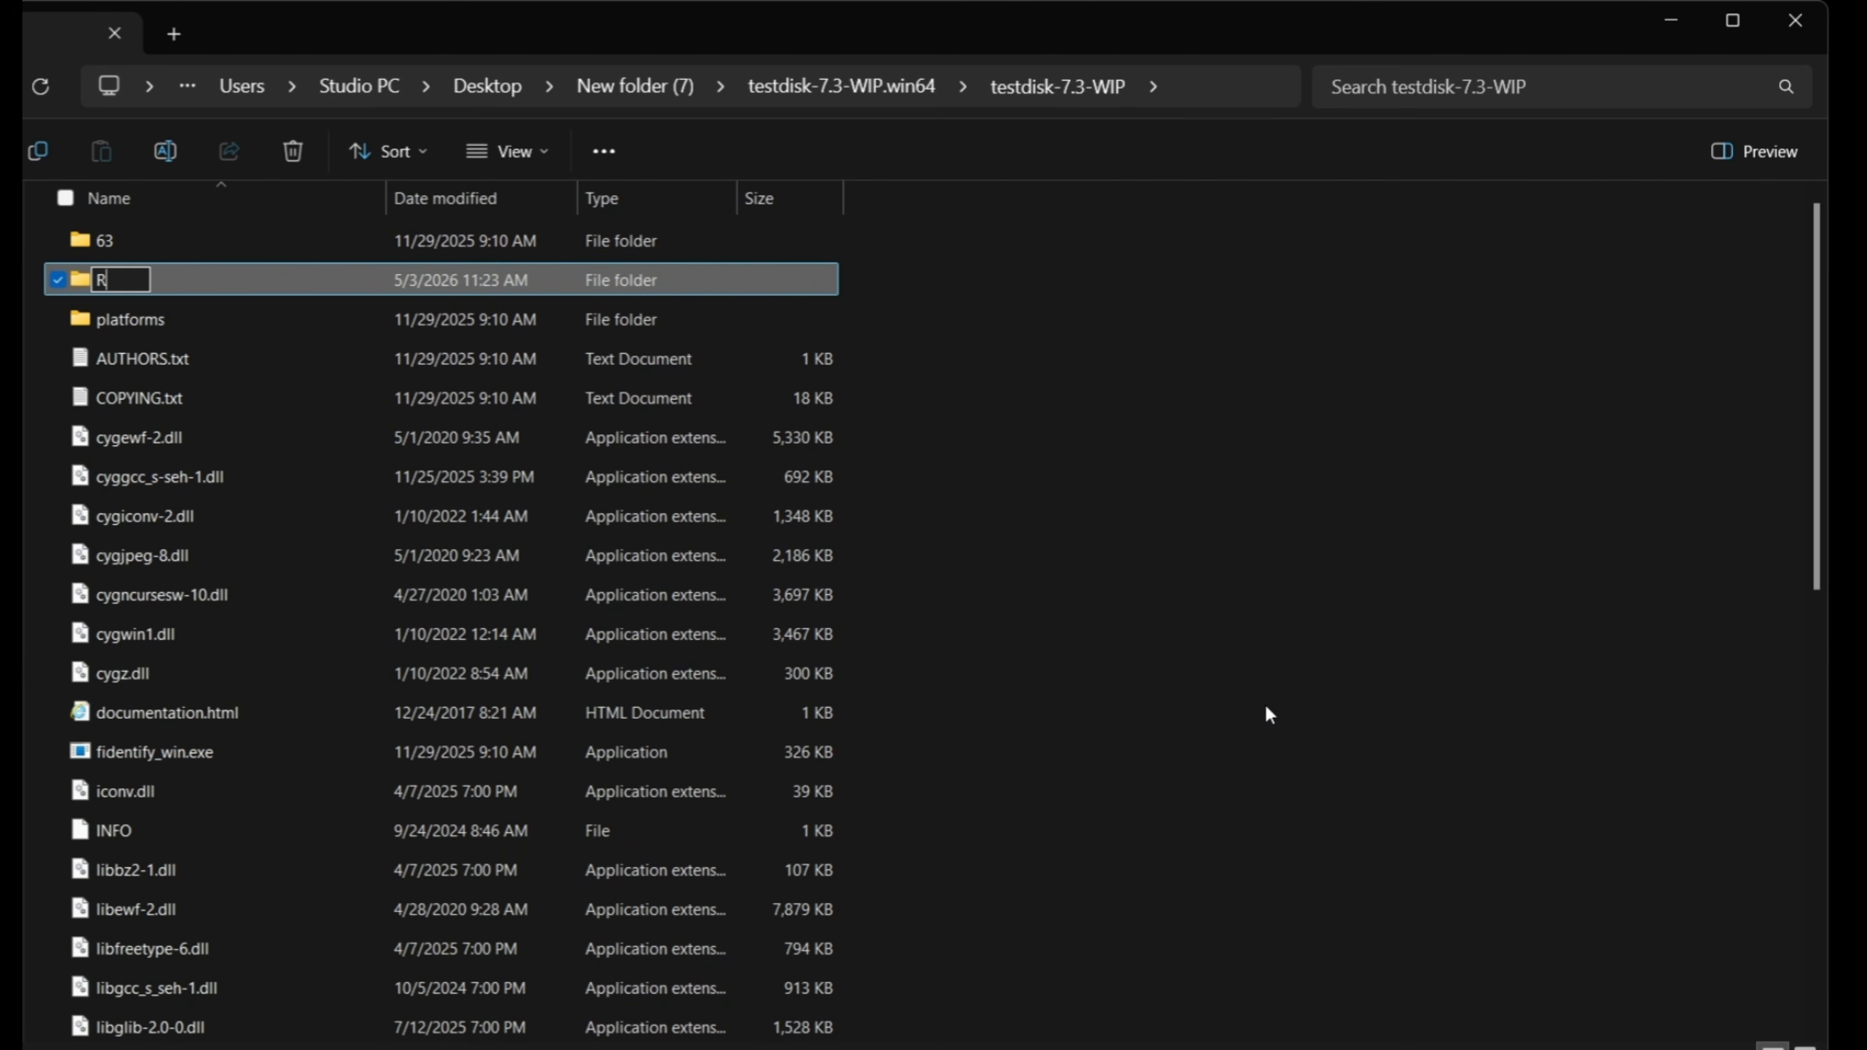
text(ecovered Video)
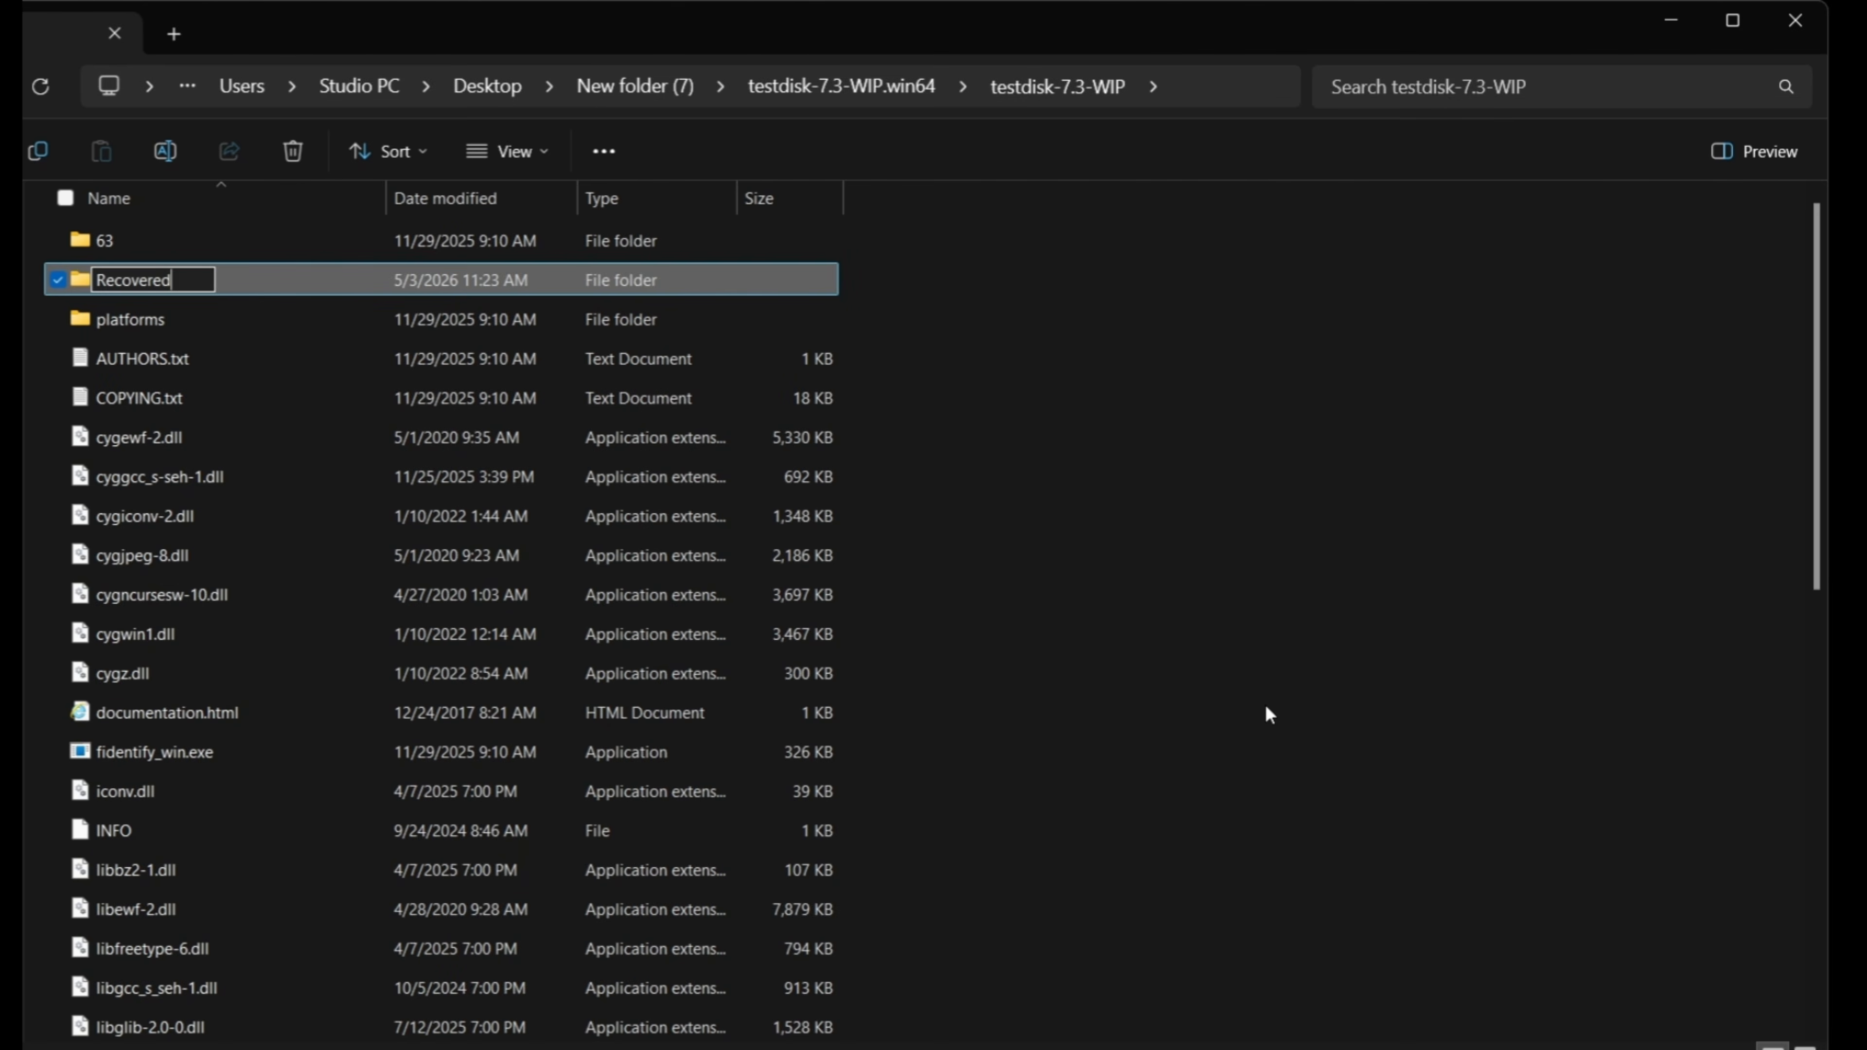
key(Return)
Launch photorec_win.exe from the testdisk-7.3-WIP folder.
scroll(404, 596, down, 2)
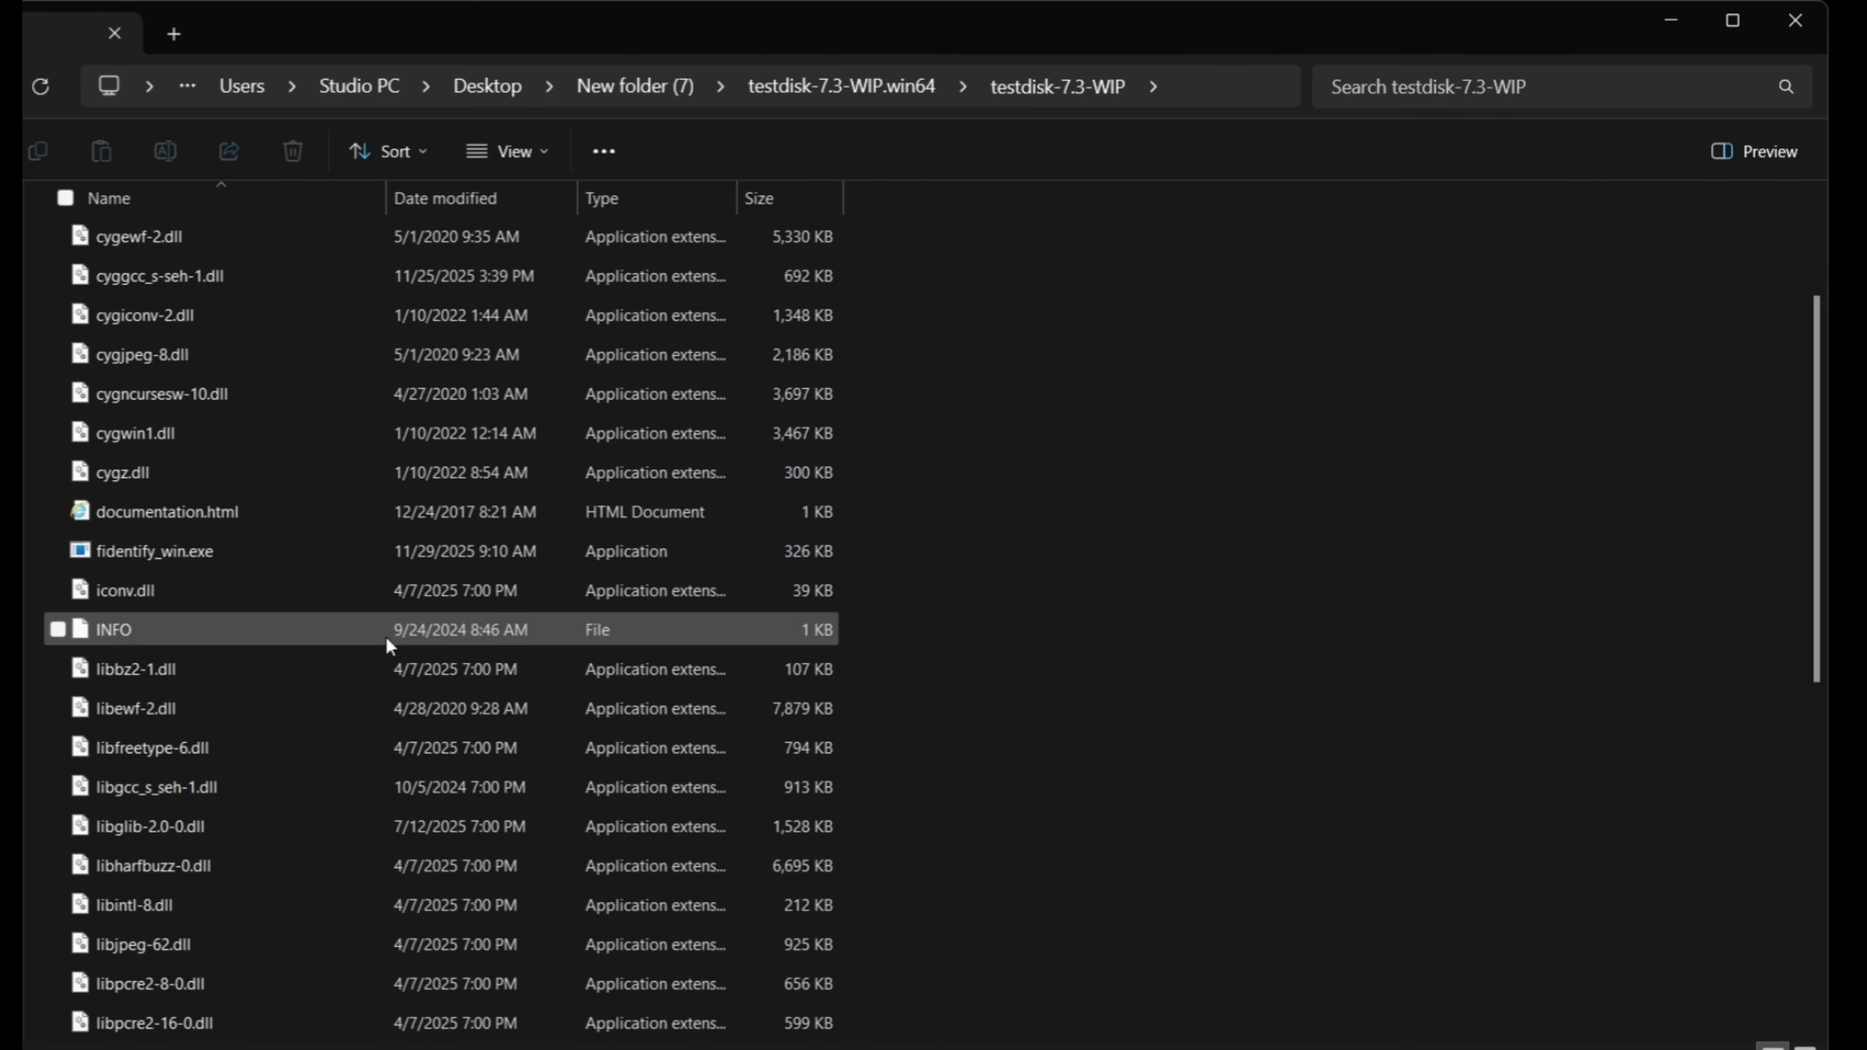
scroll(381, 652, up, 1)
scroll(381, 652, down, 3)
scroll(381, 657, down, 4)
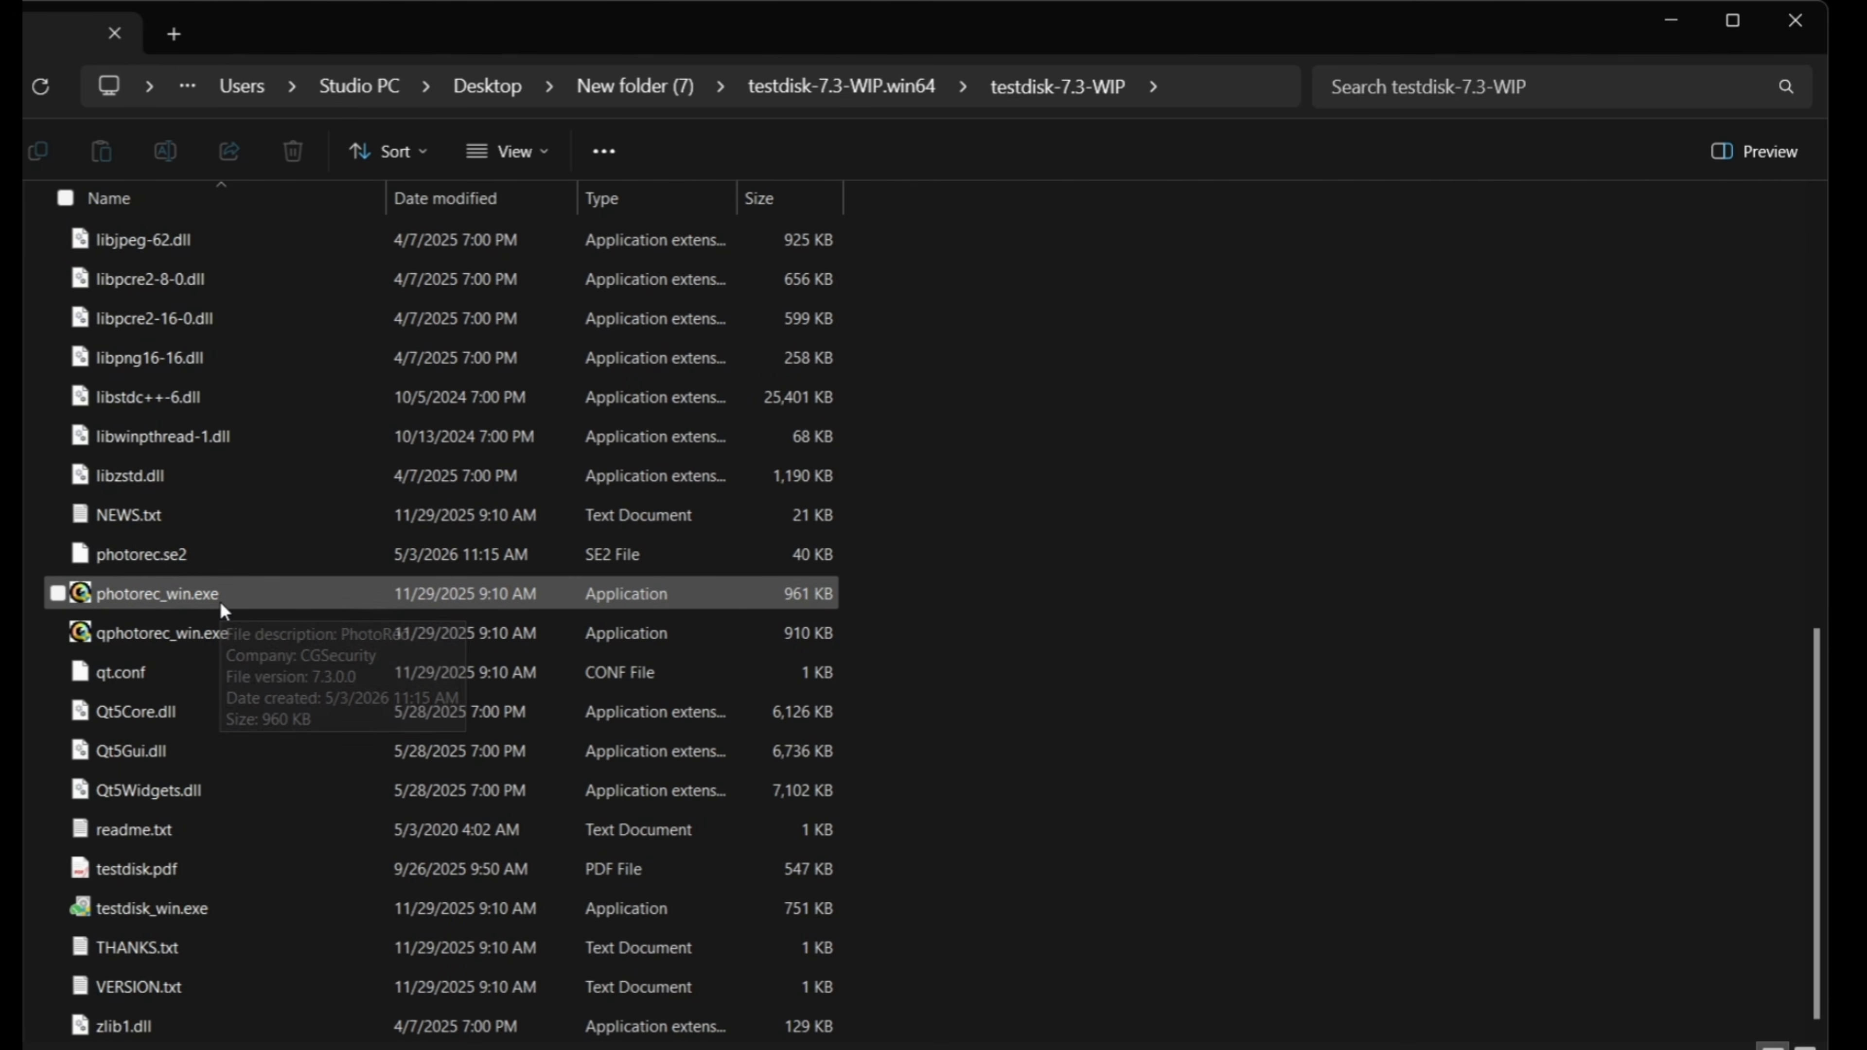
double_click(219, 600)
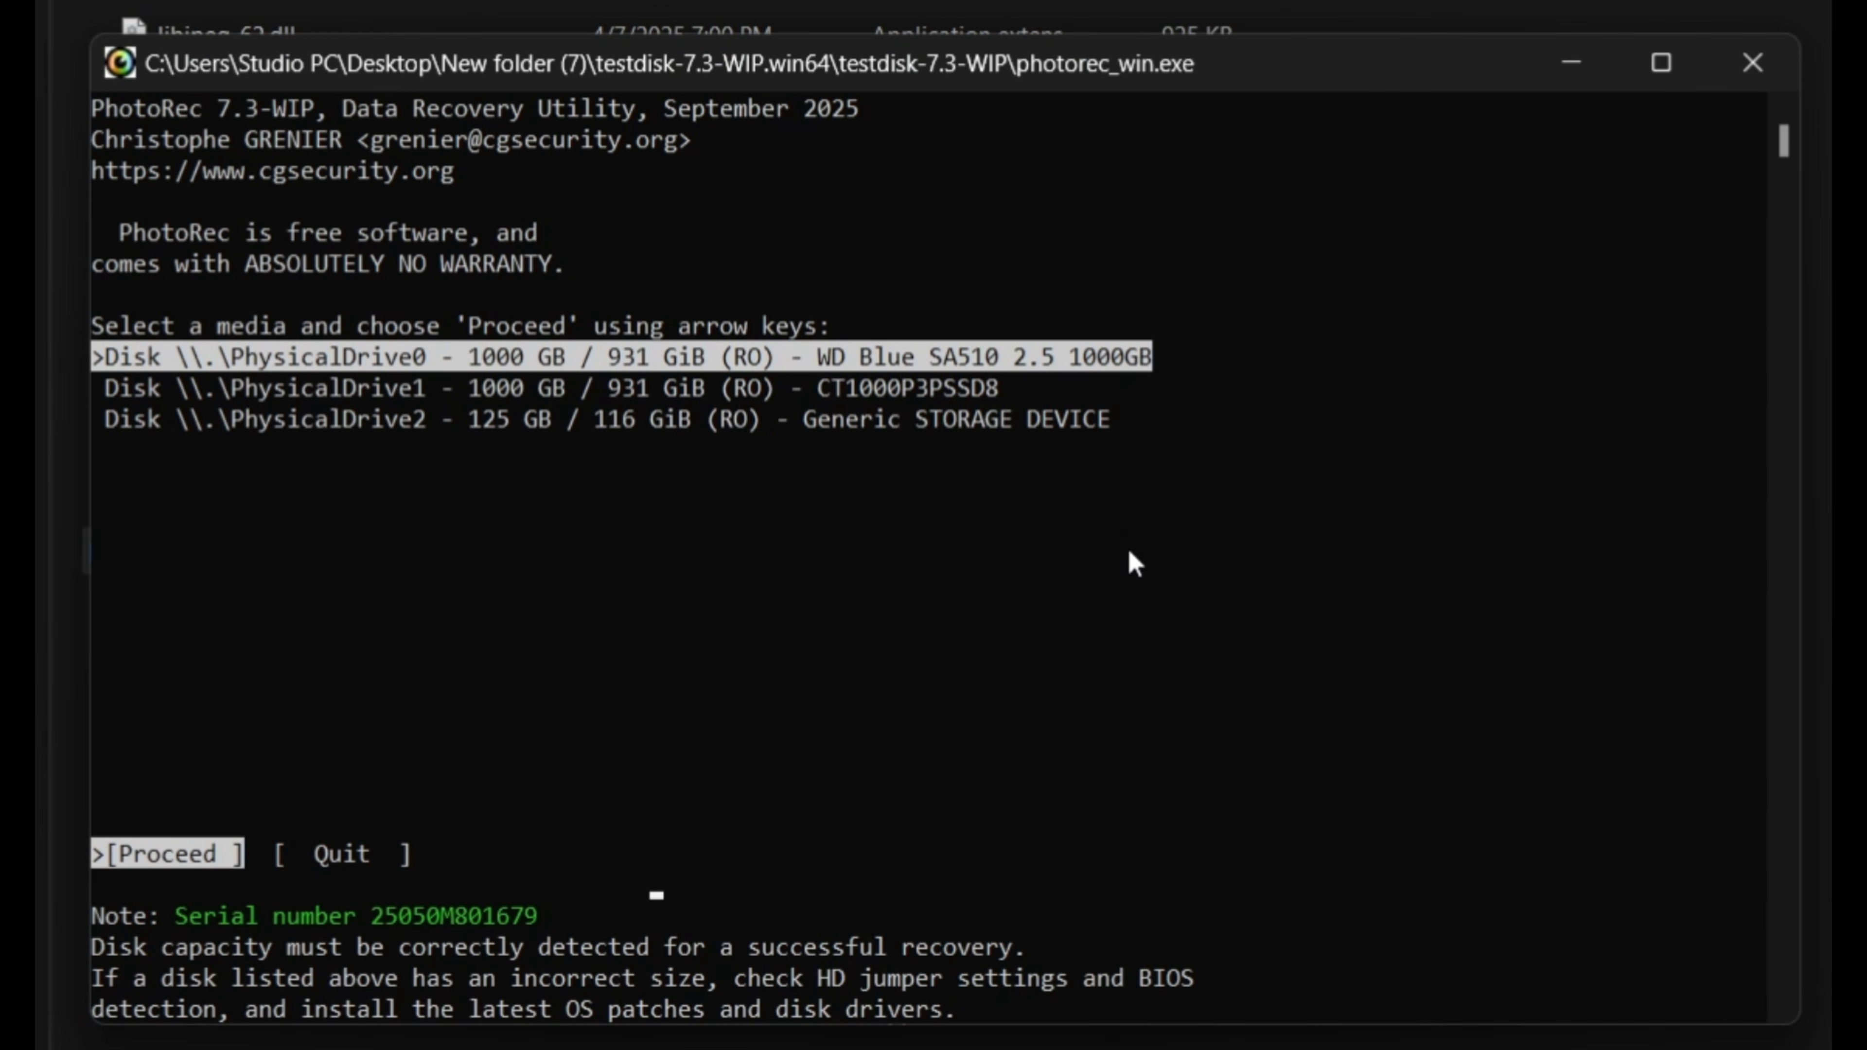
Choose the 125 GB Generic STORAGE DEVICE (PhysicalDrive2) and its exFAT partition as the recovery source.
key(Down)
key(Down)
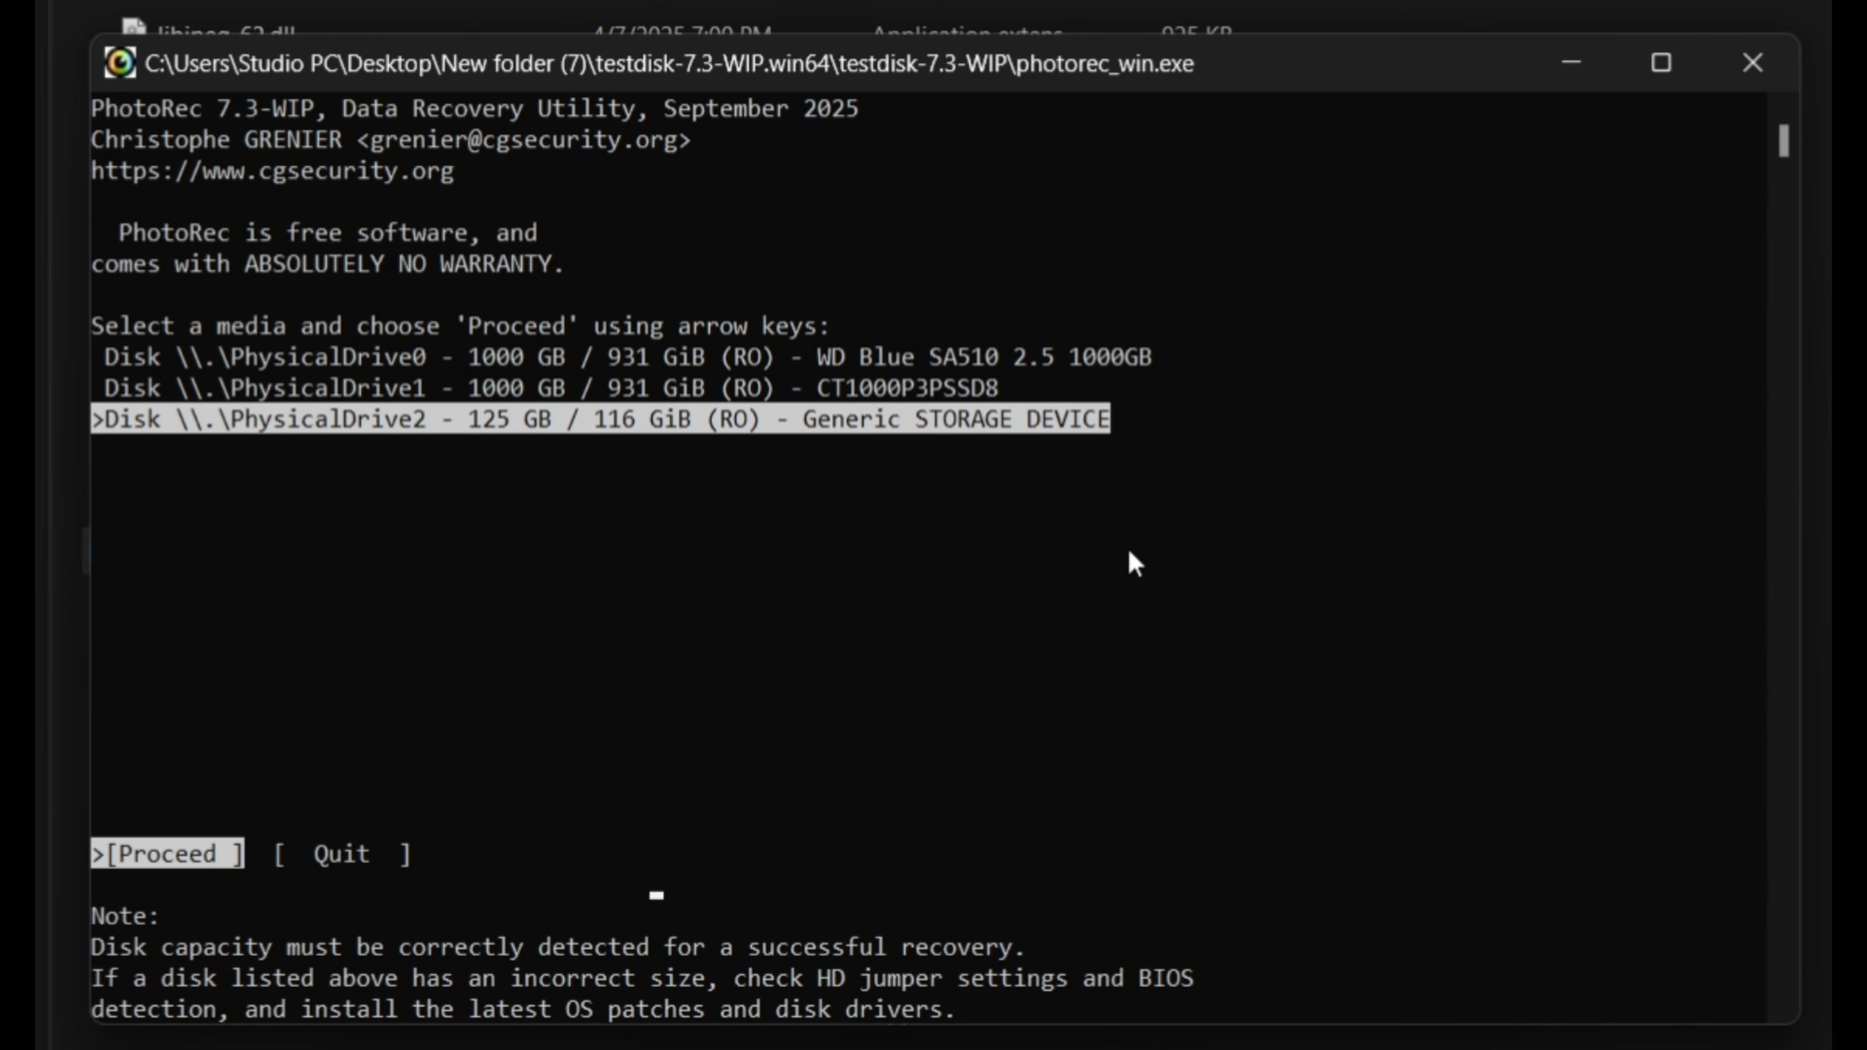
key(Return)
Set the filesystem type to Other and limit the scan to Free, the unallocated exFAT space only.
key(Return)
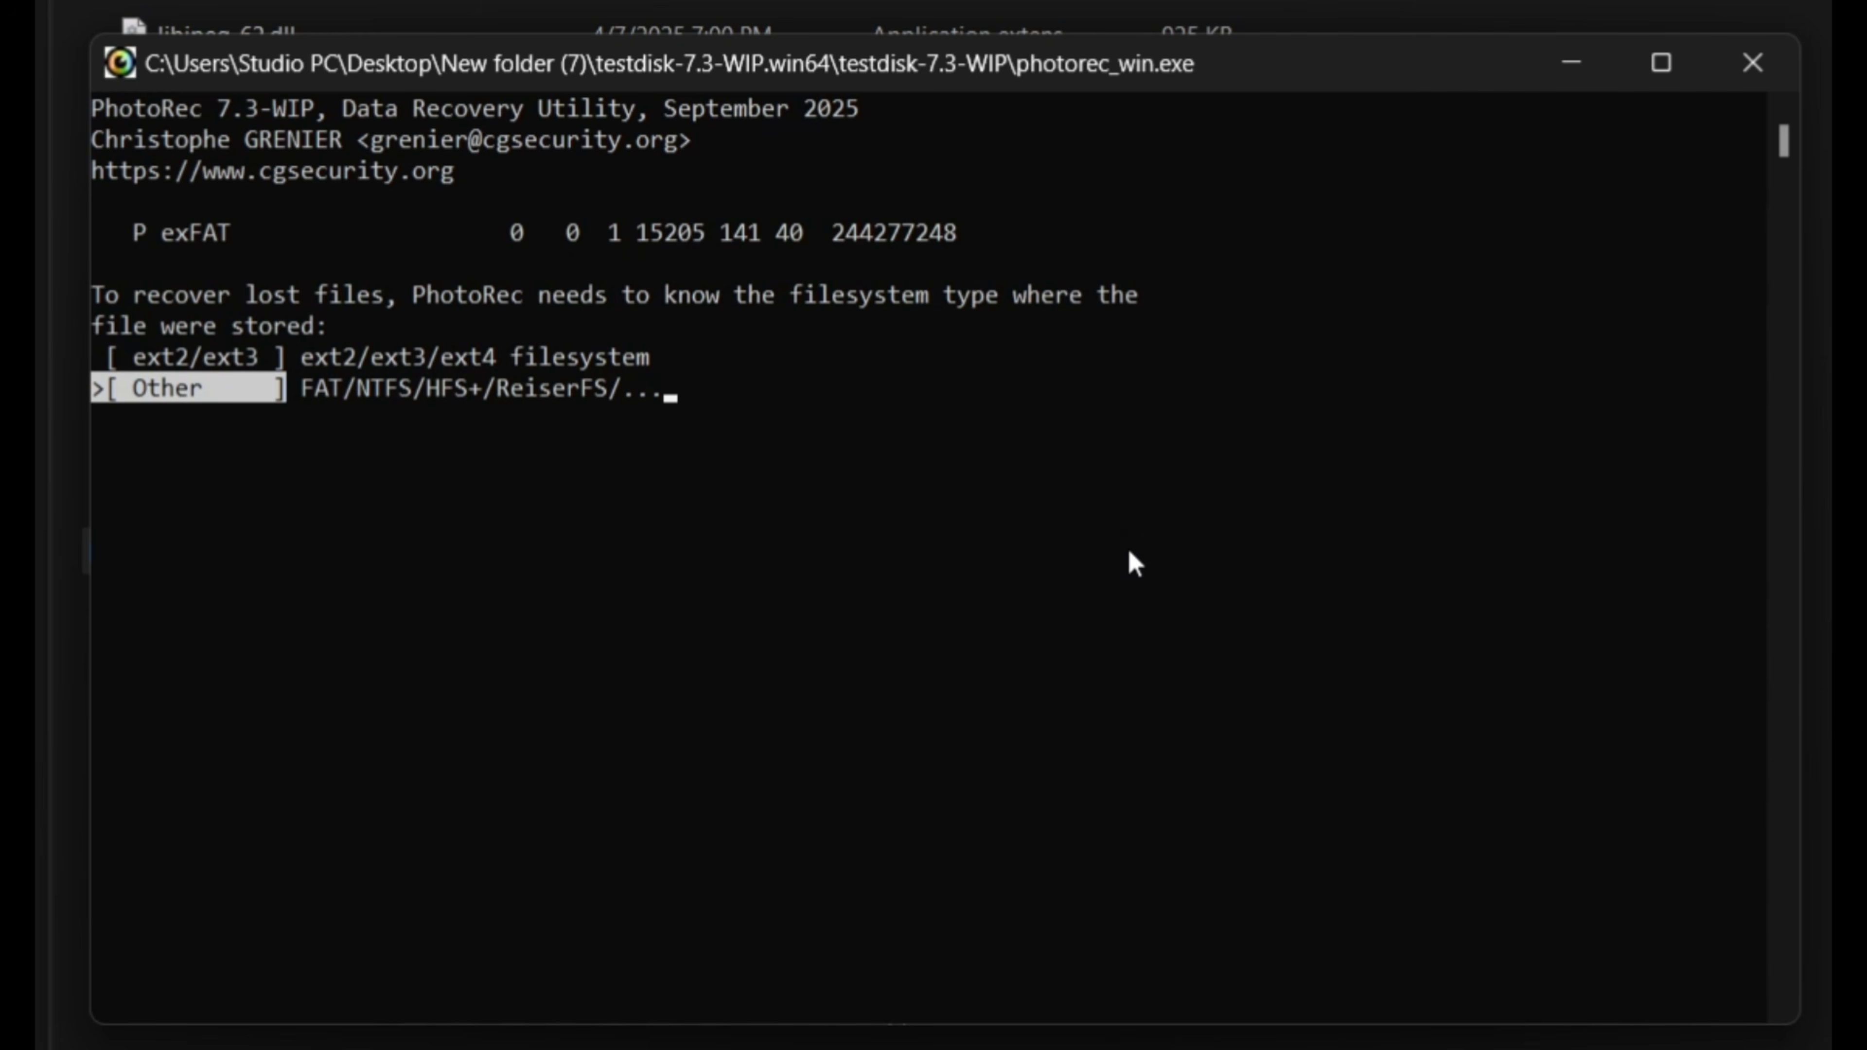
key(Return)
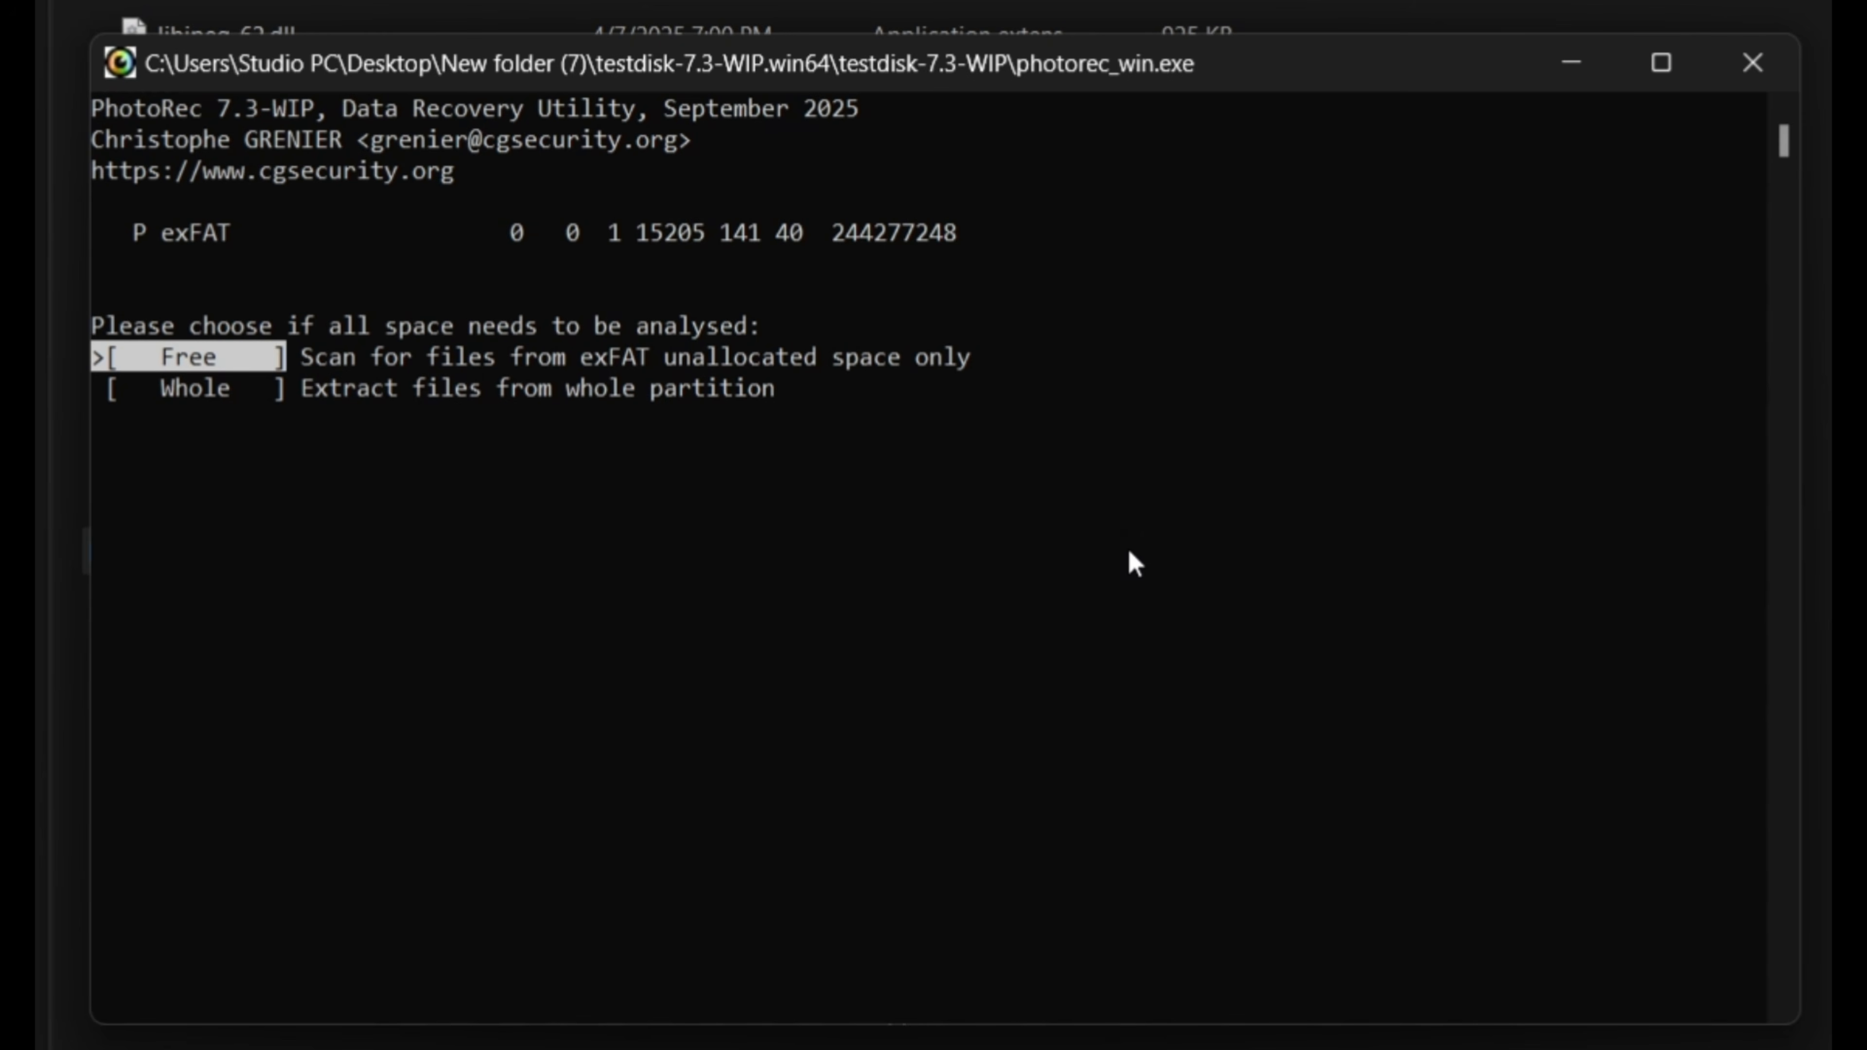
key(Down)
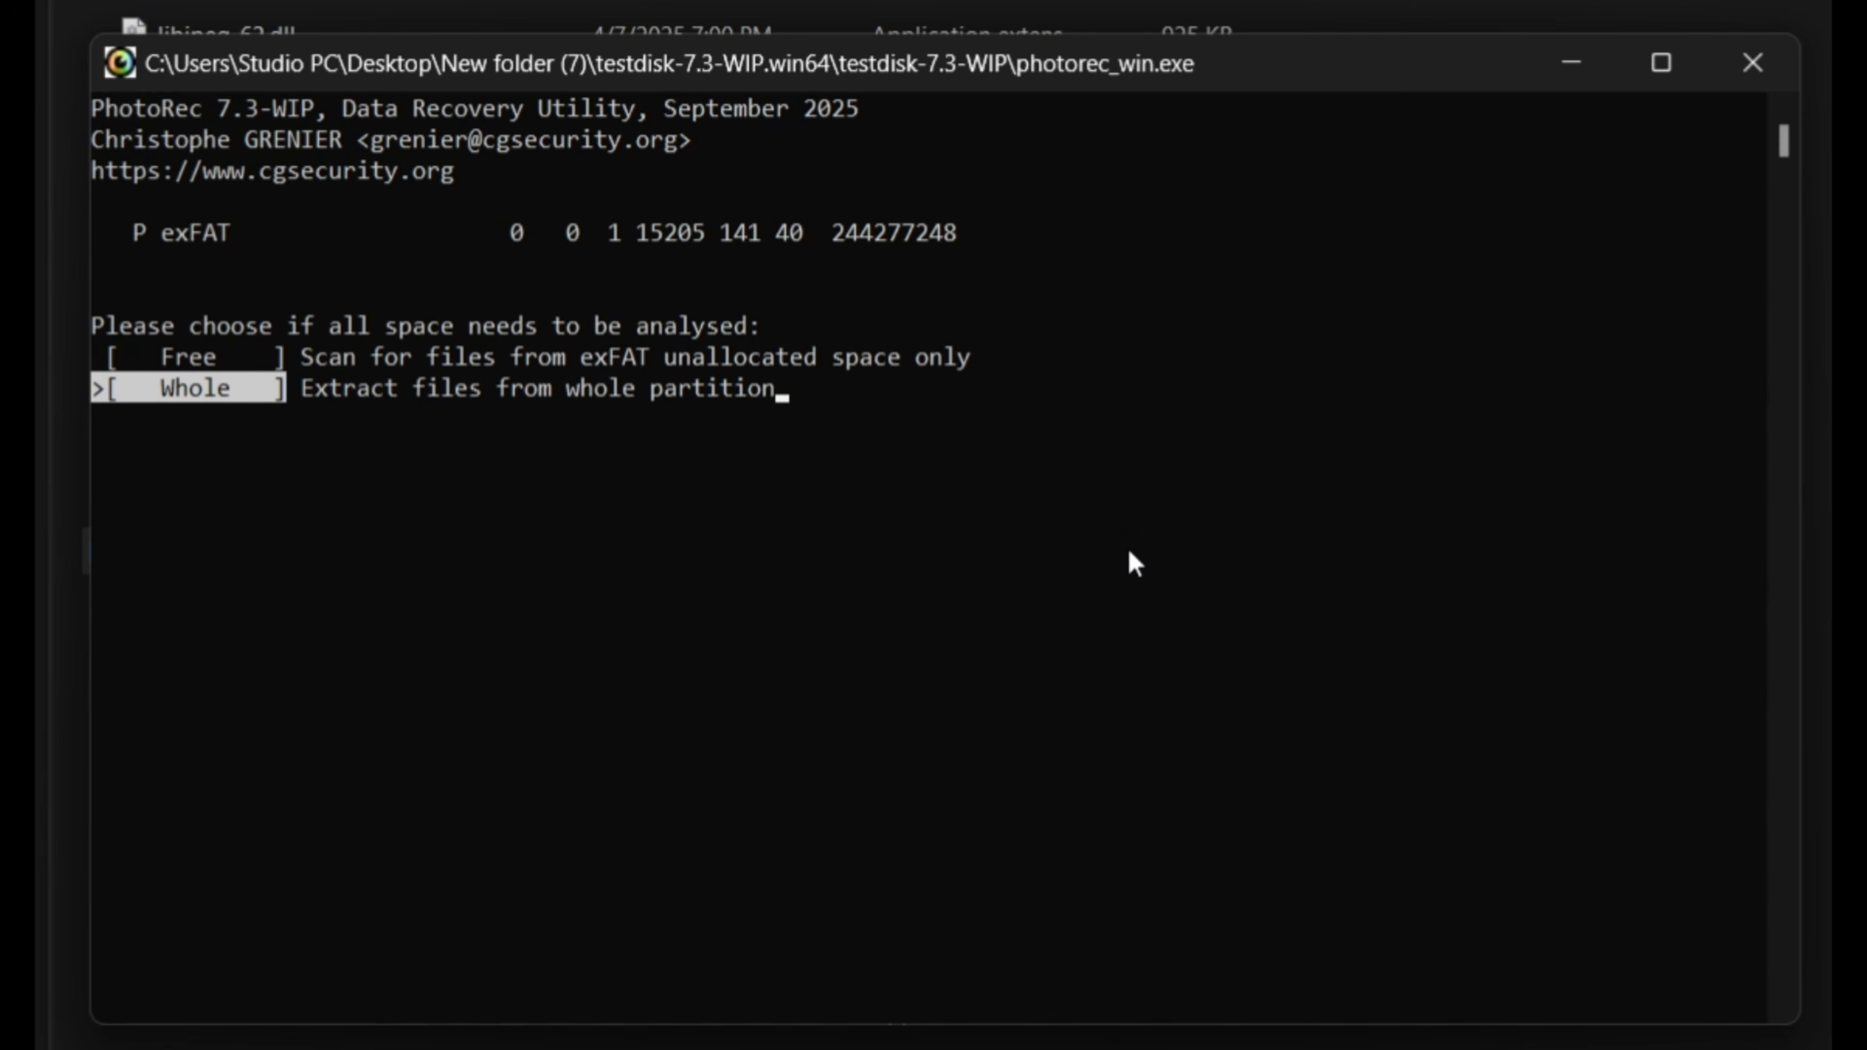
key(Up)
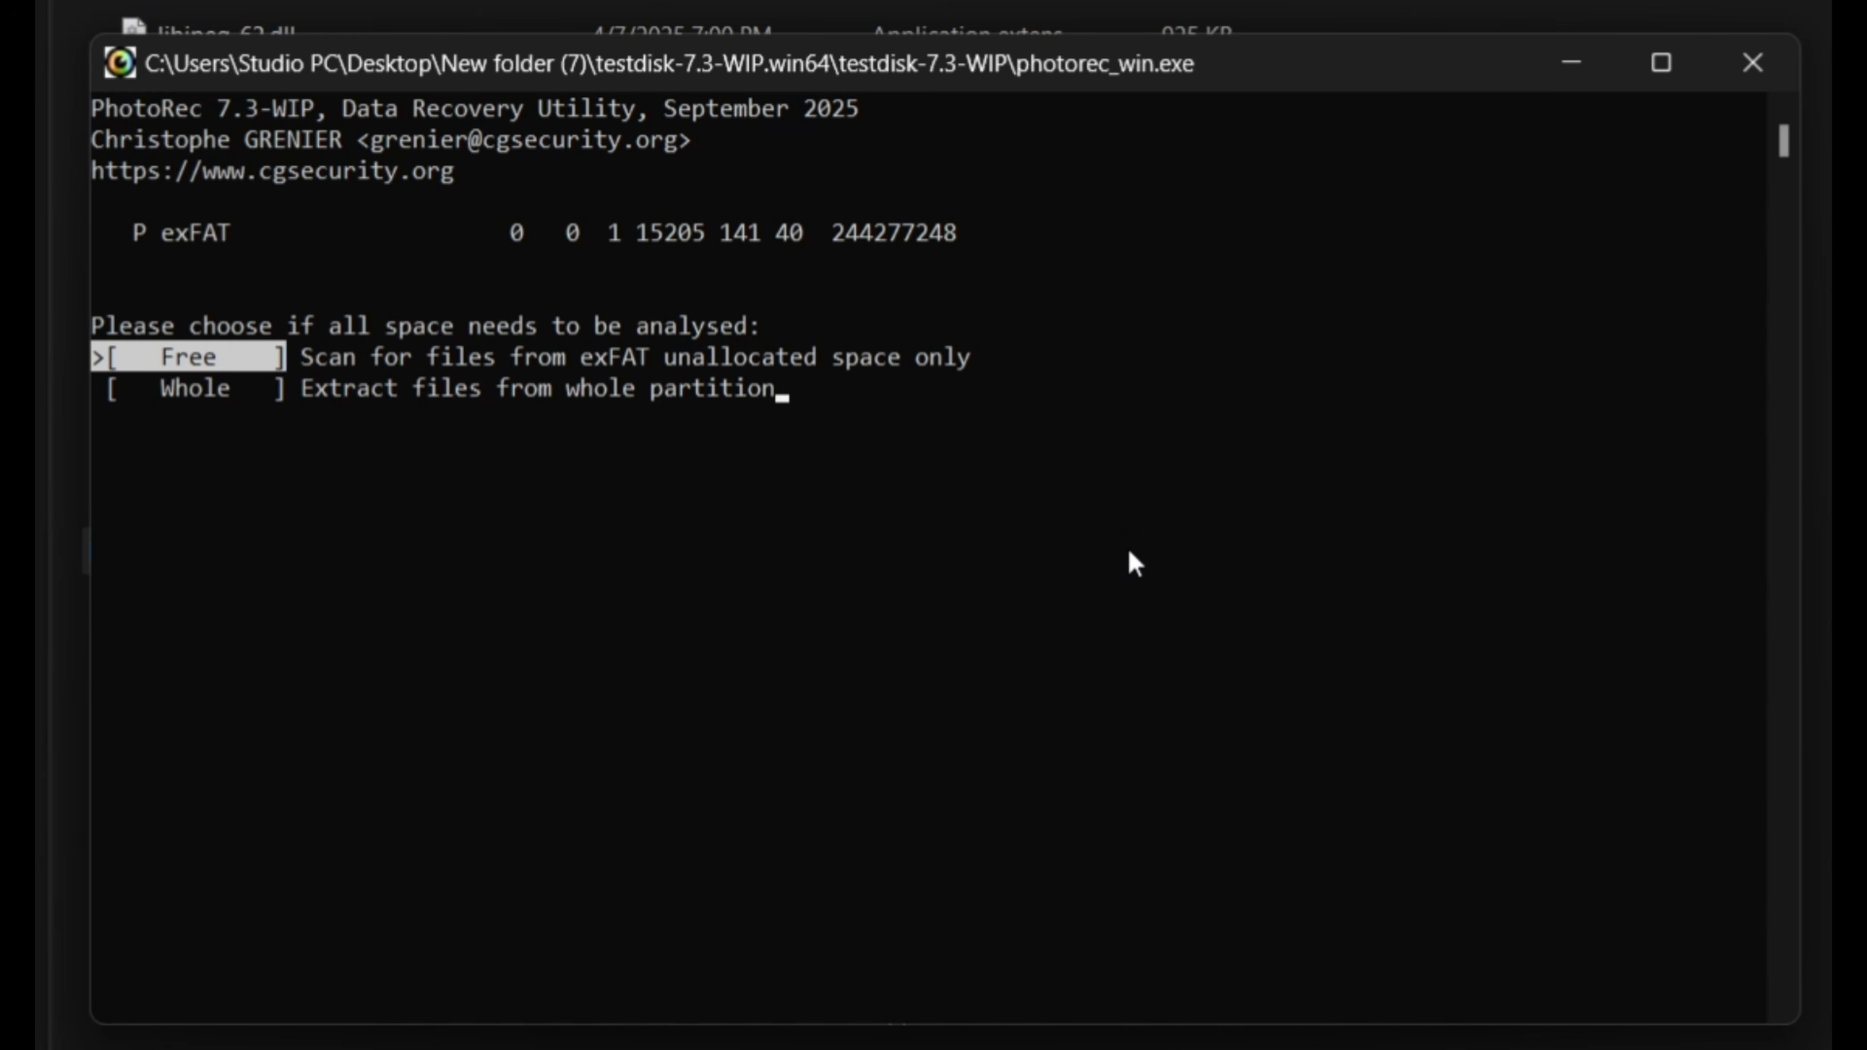
key(Return)
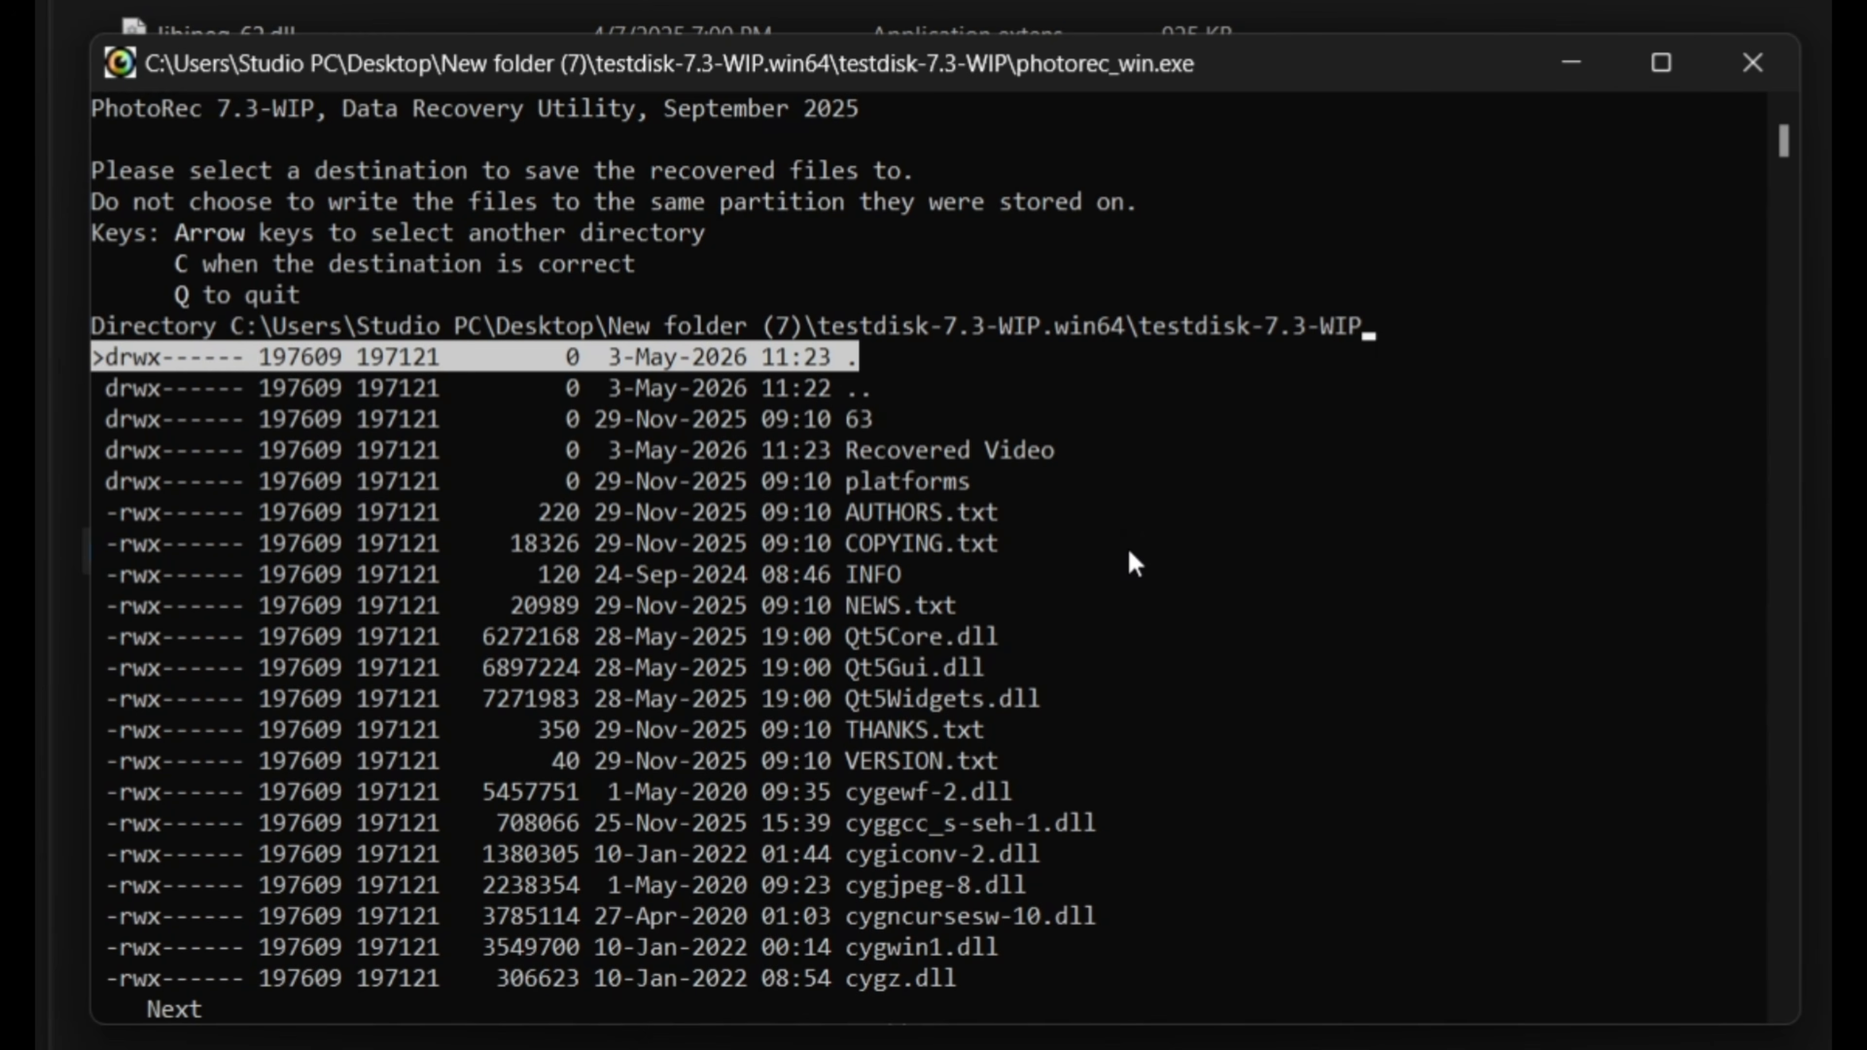
Set the Recovered Video folder as the destination for recovered files and start the recovery.
key(Down)
key(Down)
key(Down)
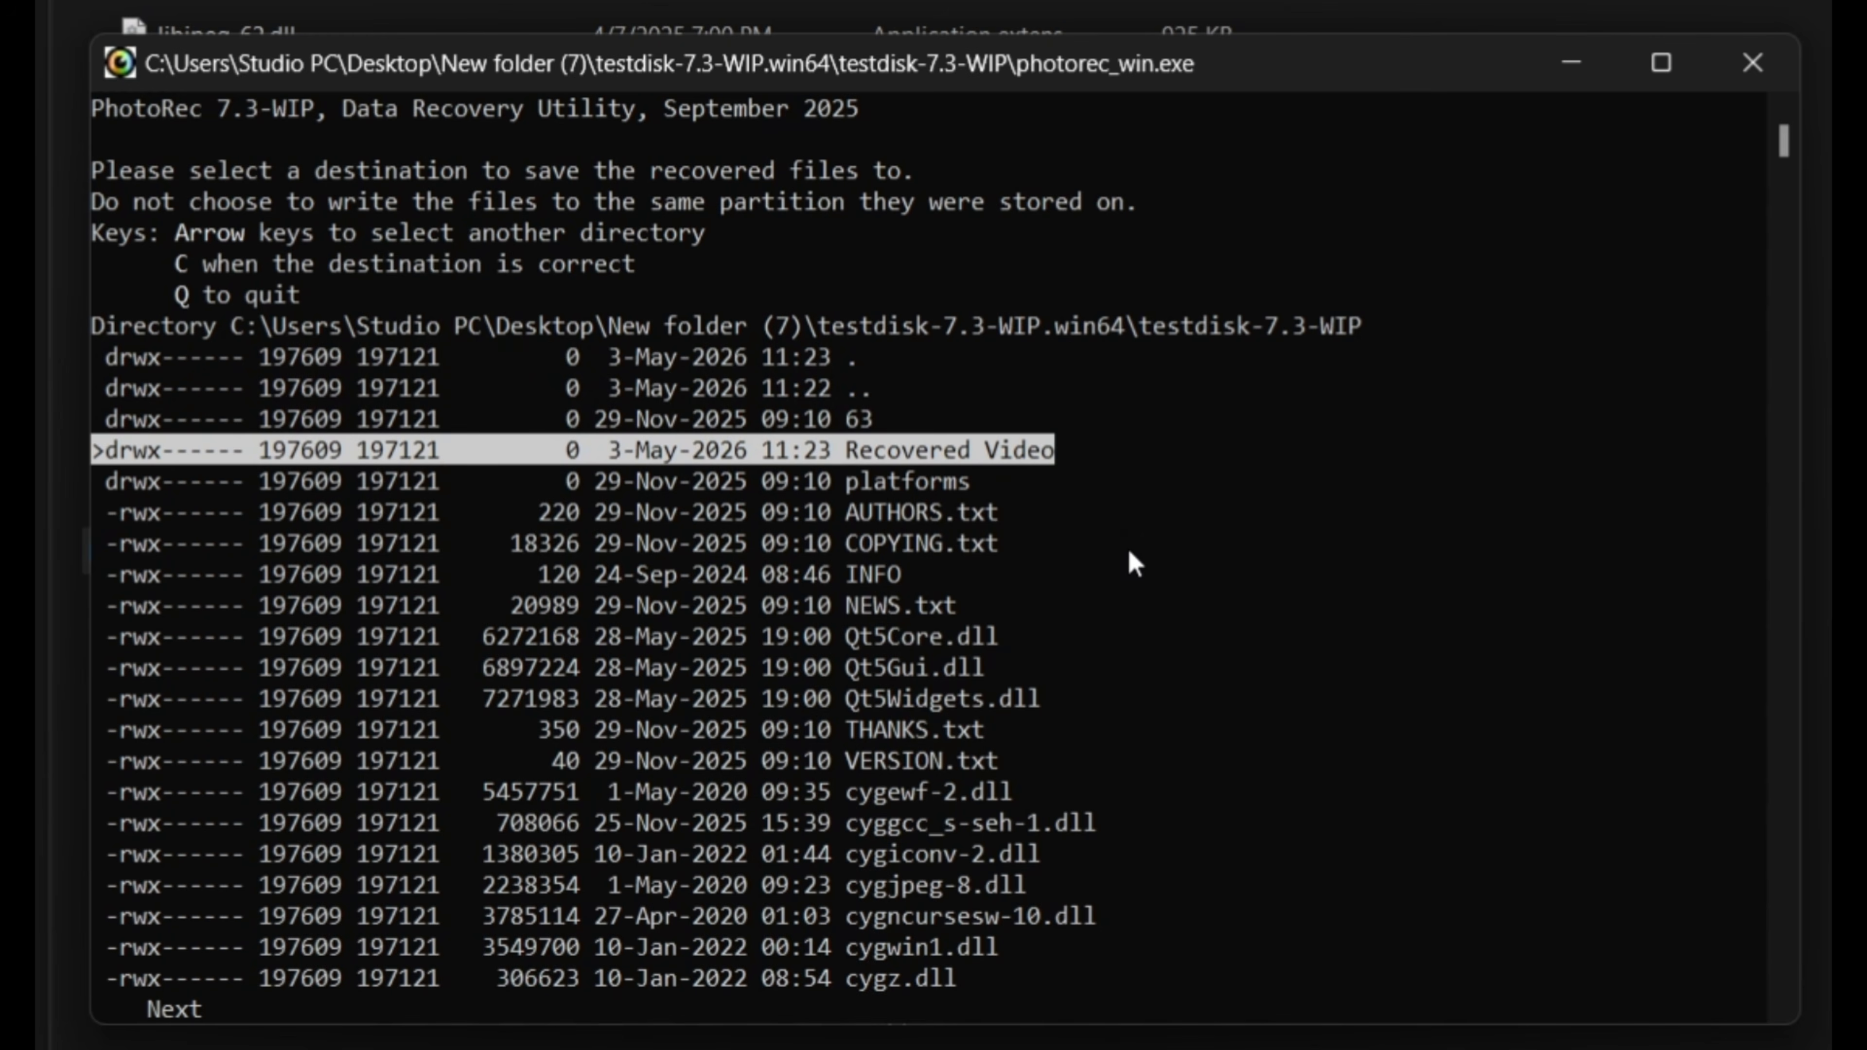
key(Return)
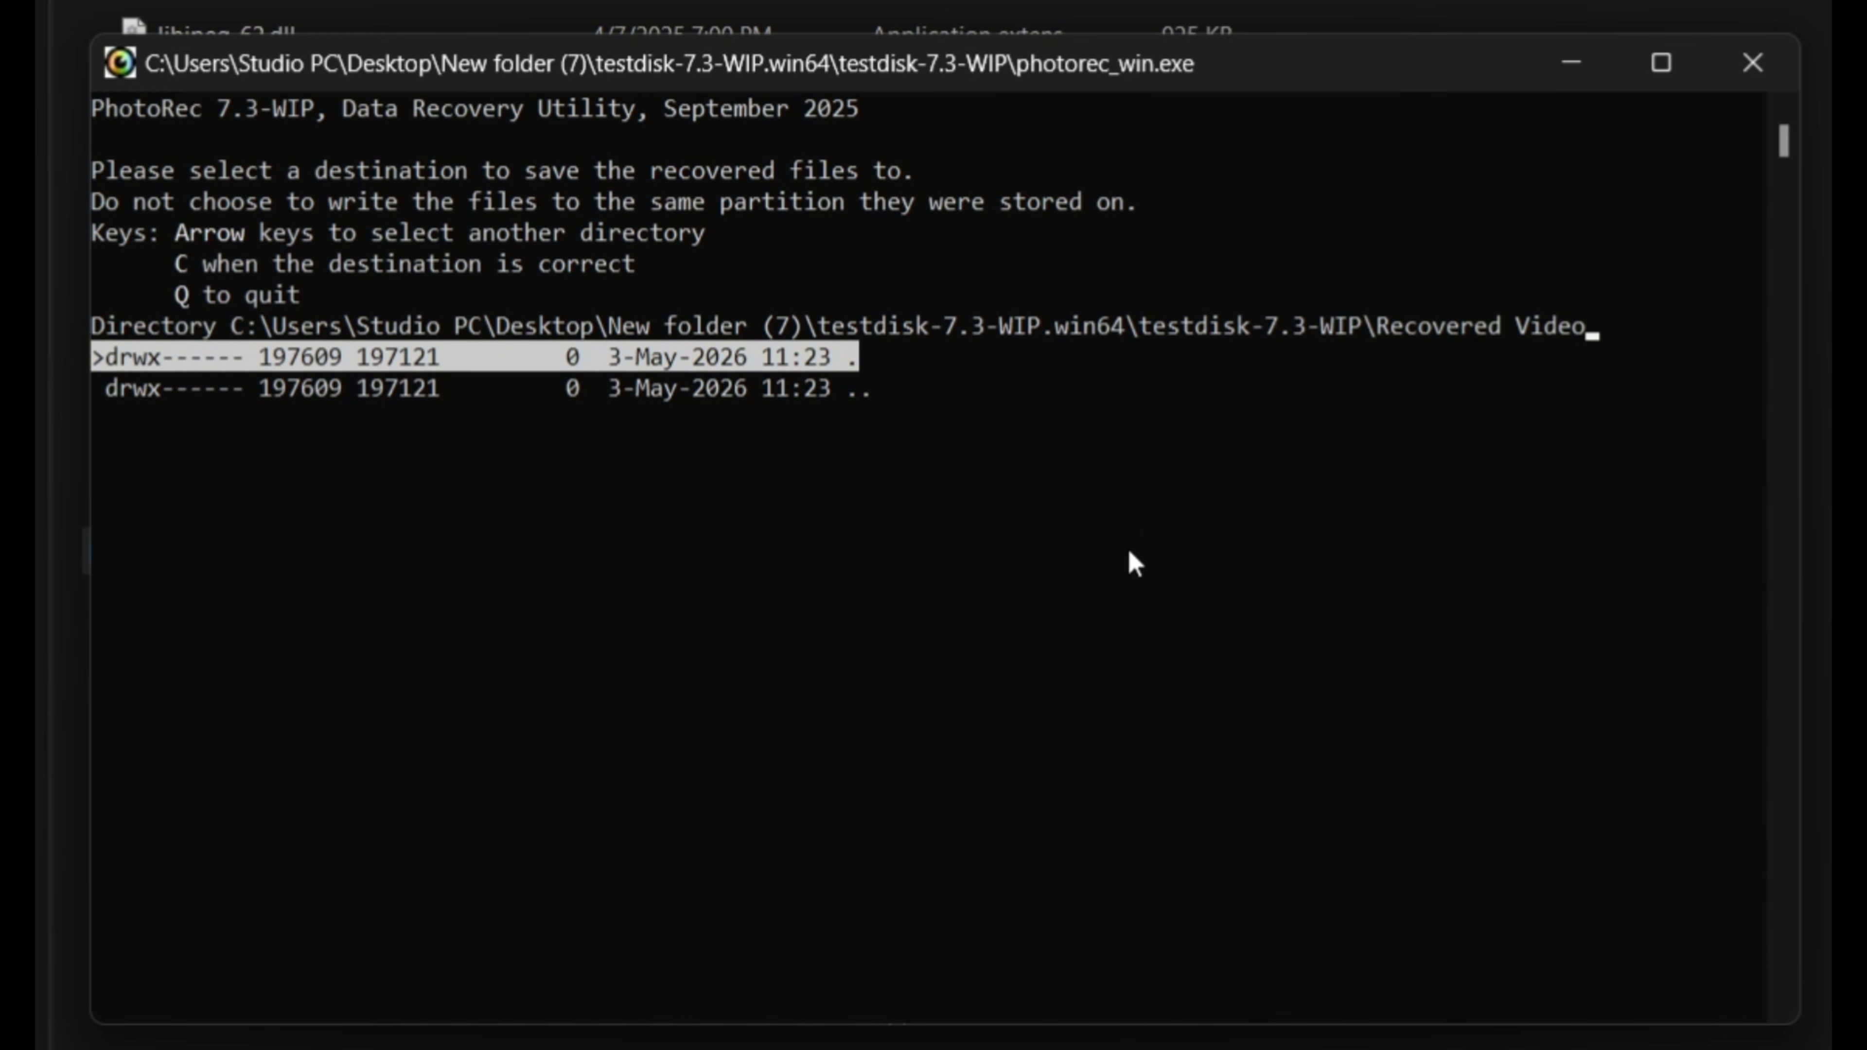
key(c)
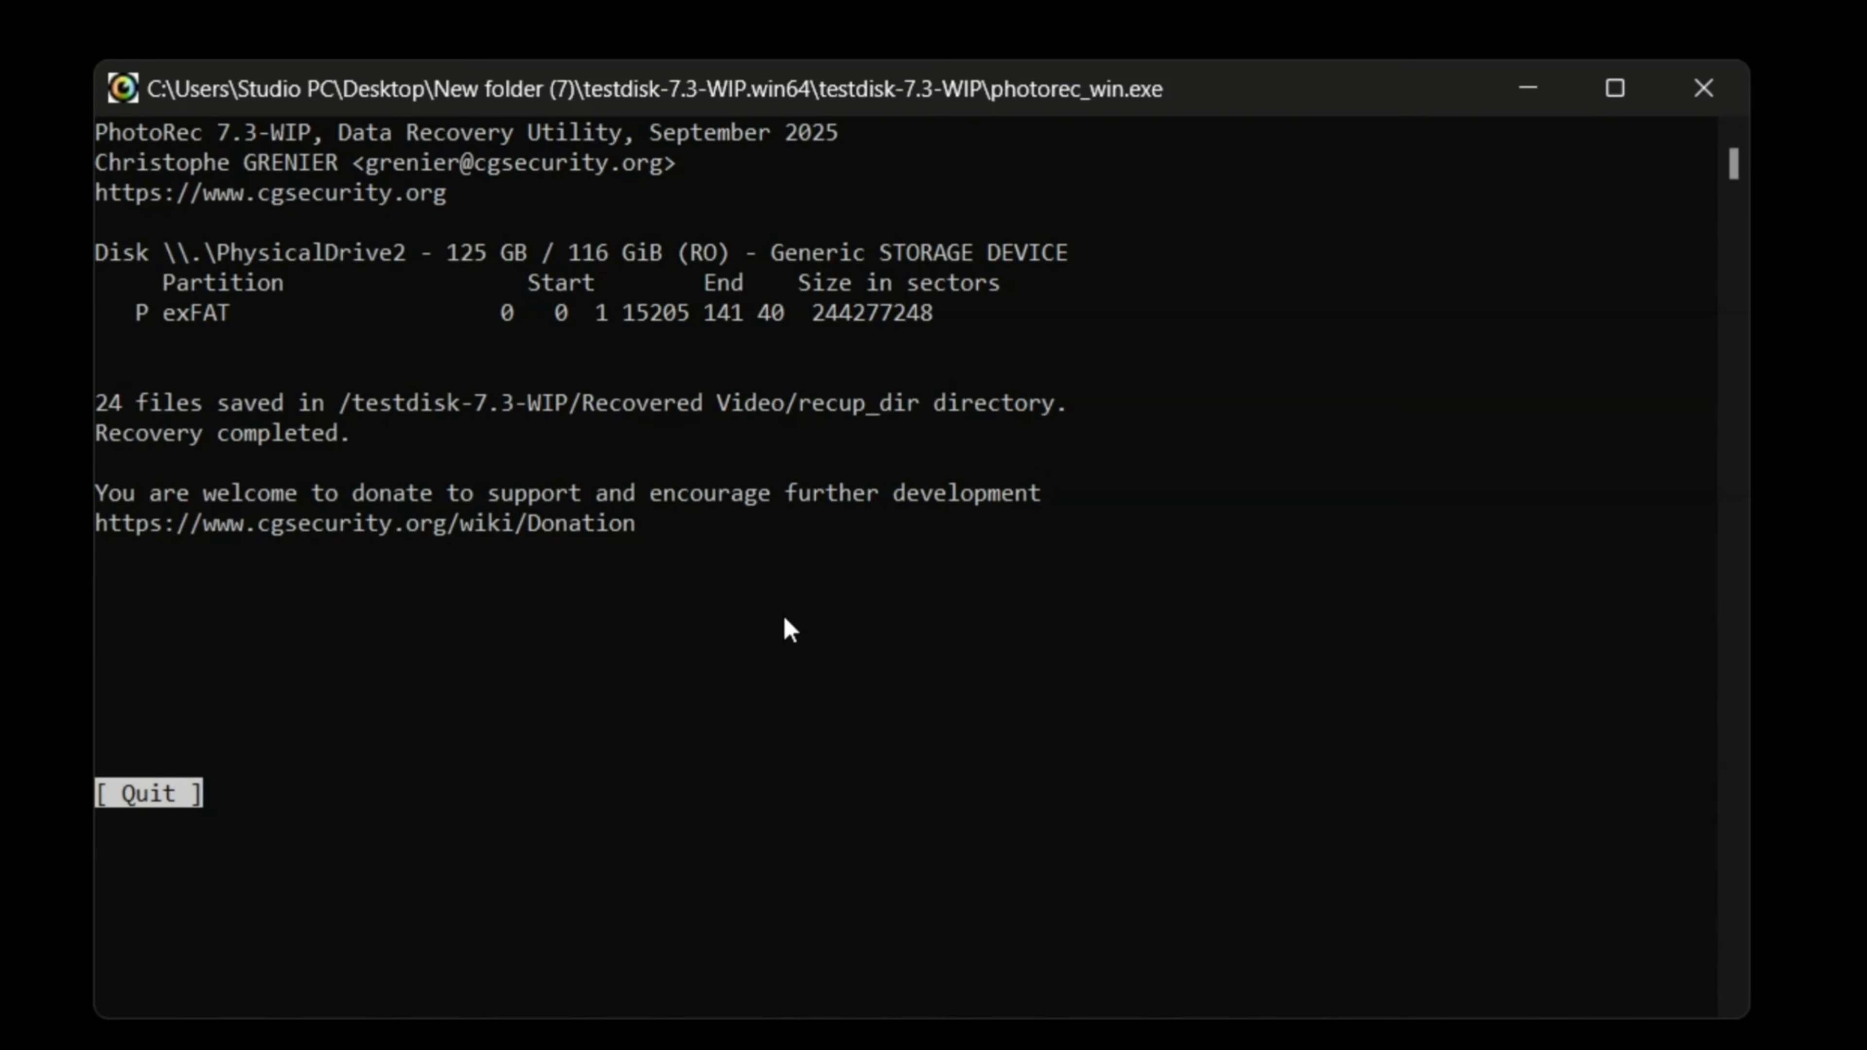
Quit PhotoRec and open the recup_dir.1 folder inside Recovered Video in File Explorer.
key(Return)
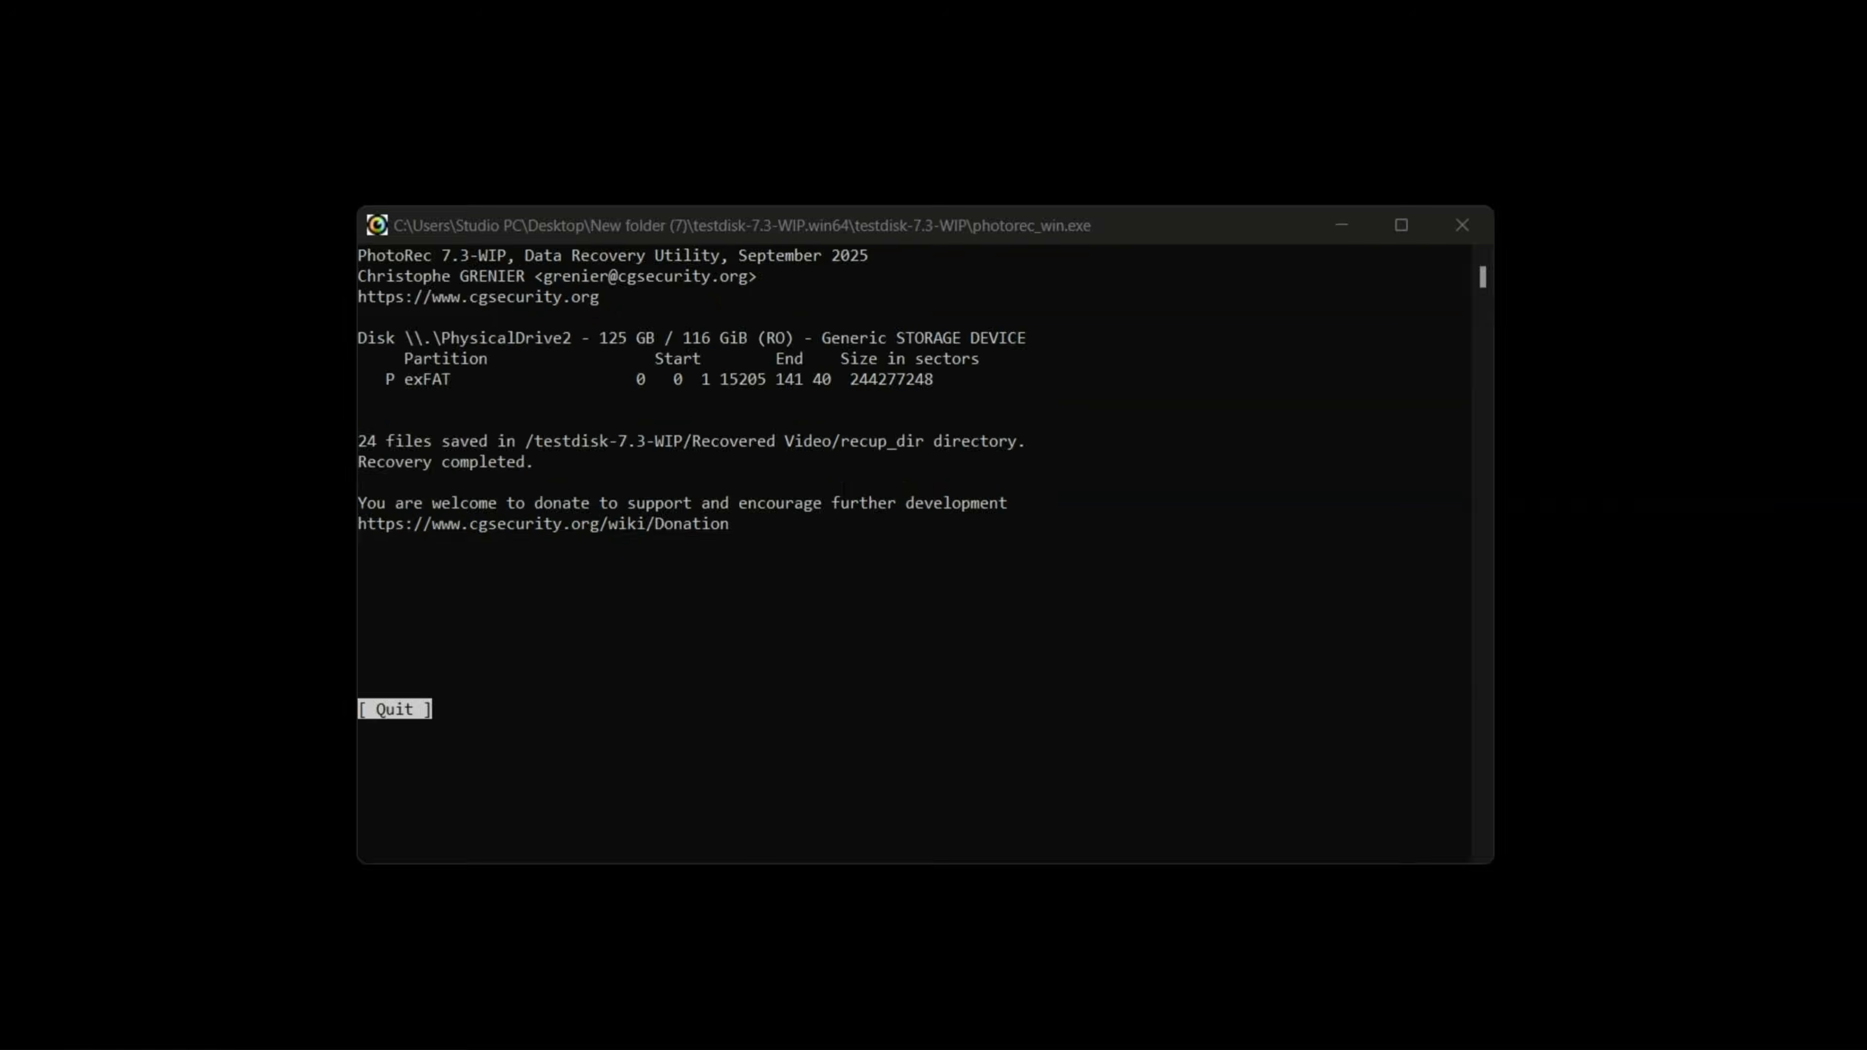
double_click(418, 321)
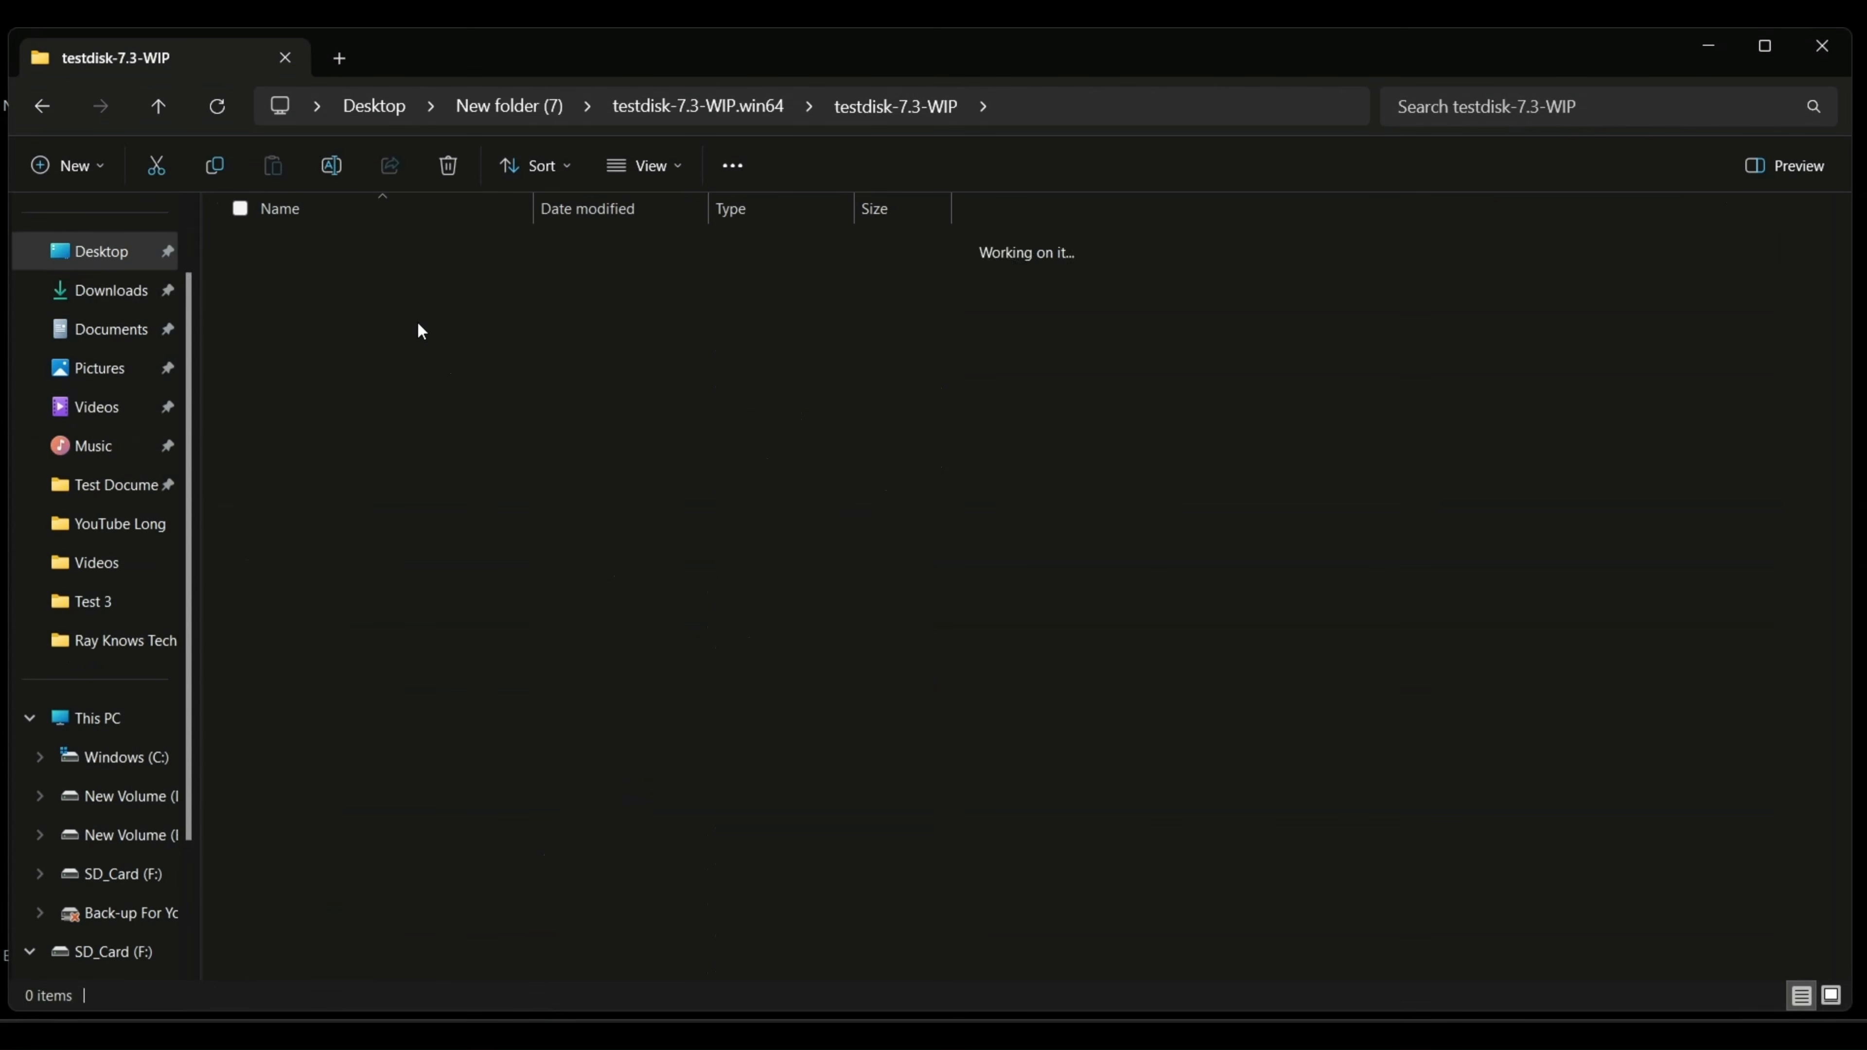
double_click(352, 242)
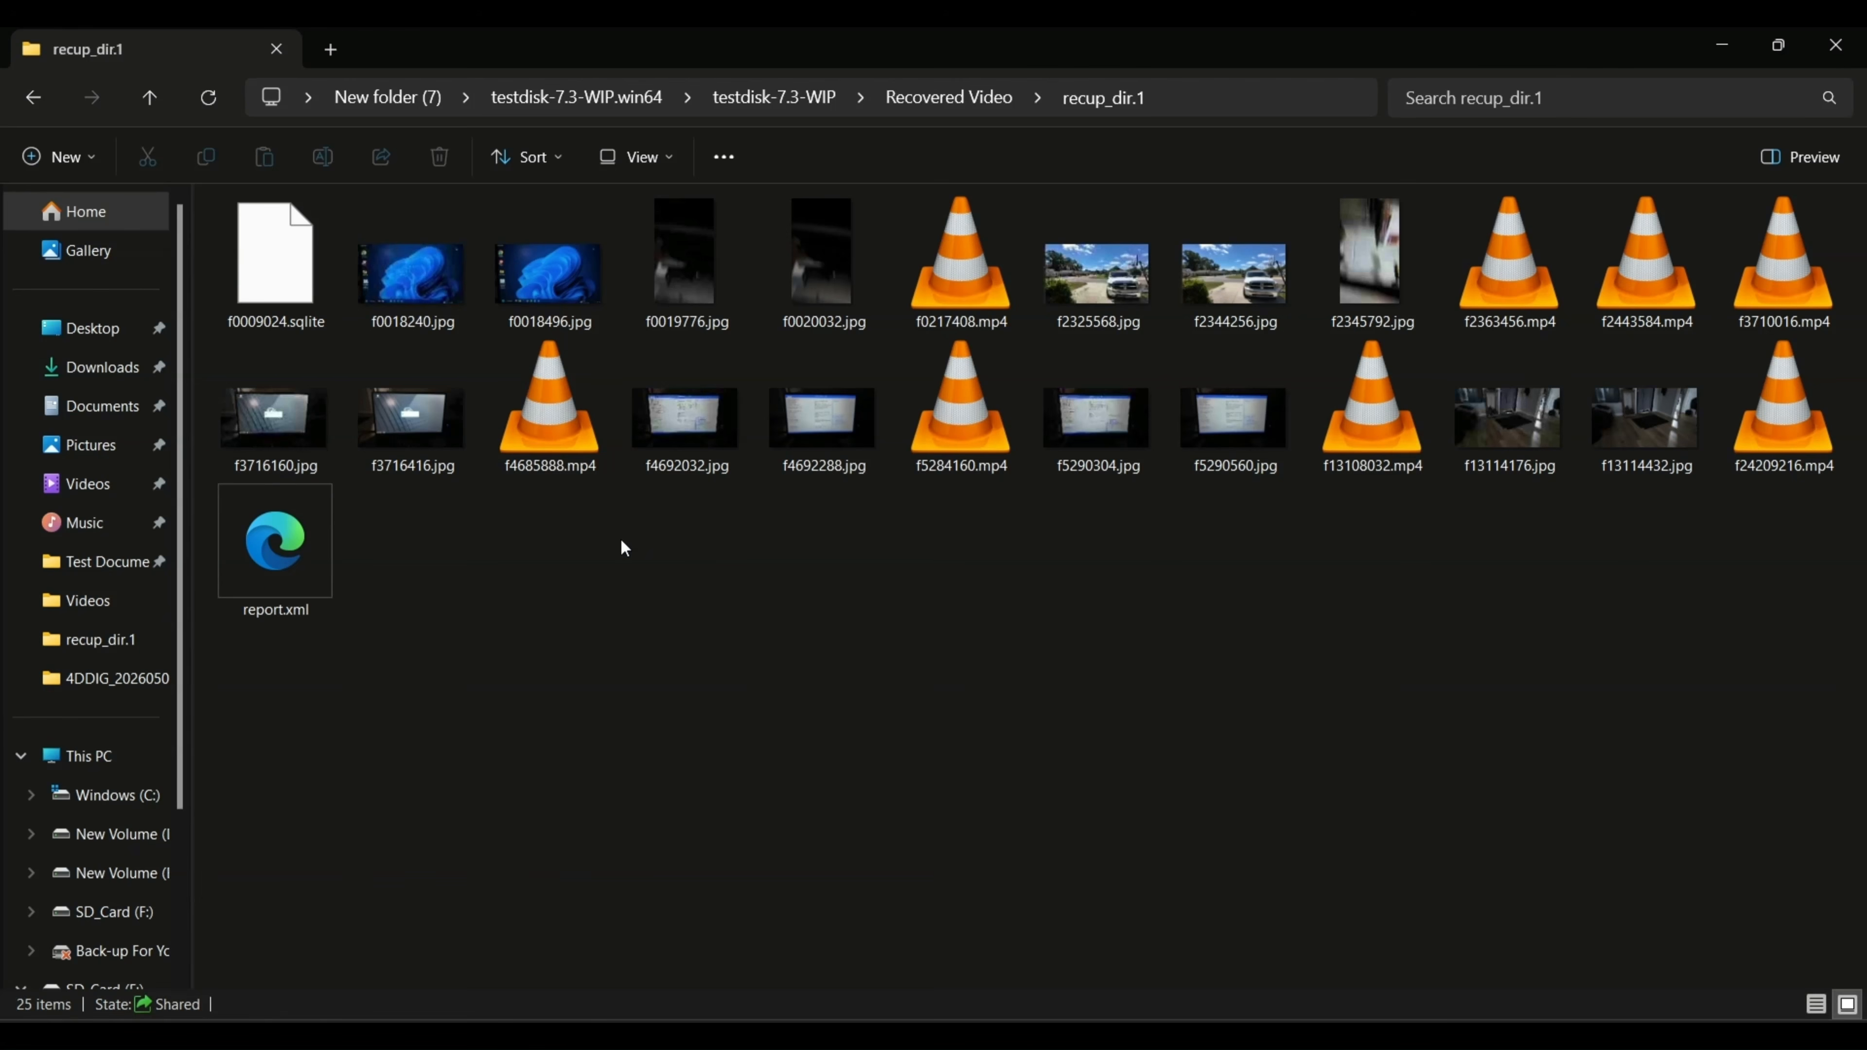
Play the recovered videos f0217408.mp4 and f2363456.mp4 to check them, closing the player after each.
double_click(983, 288)
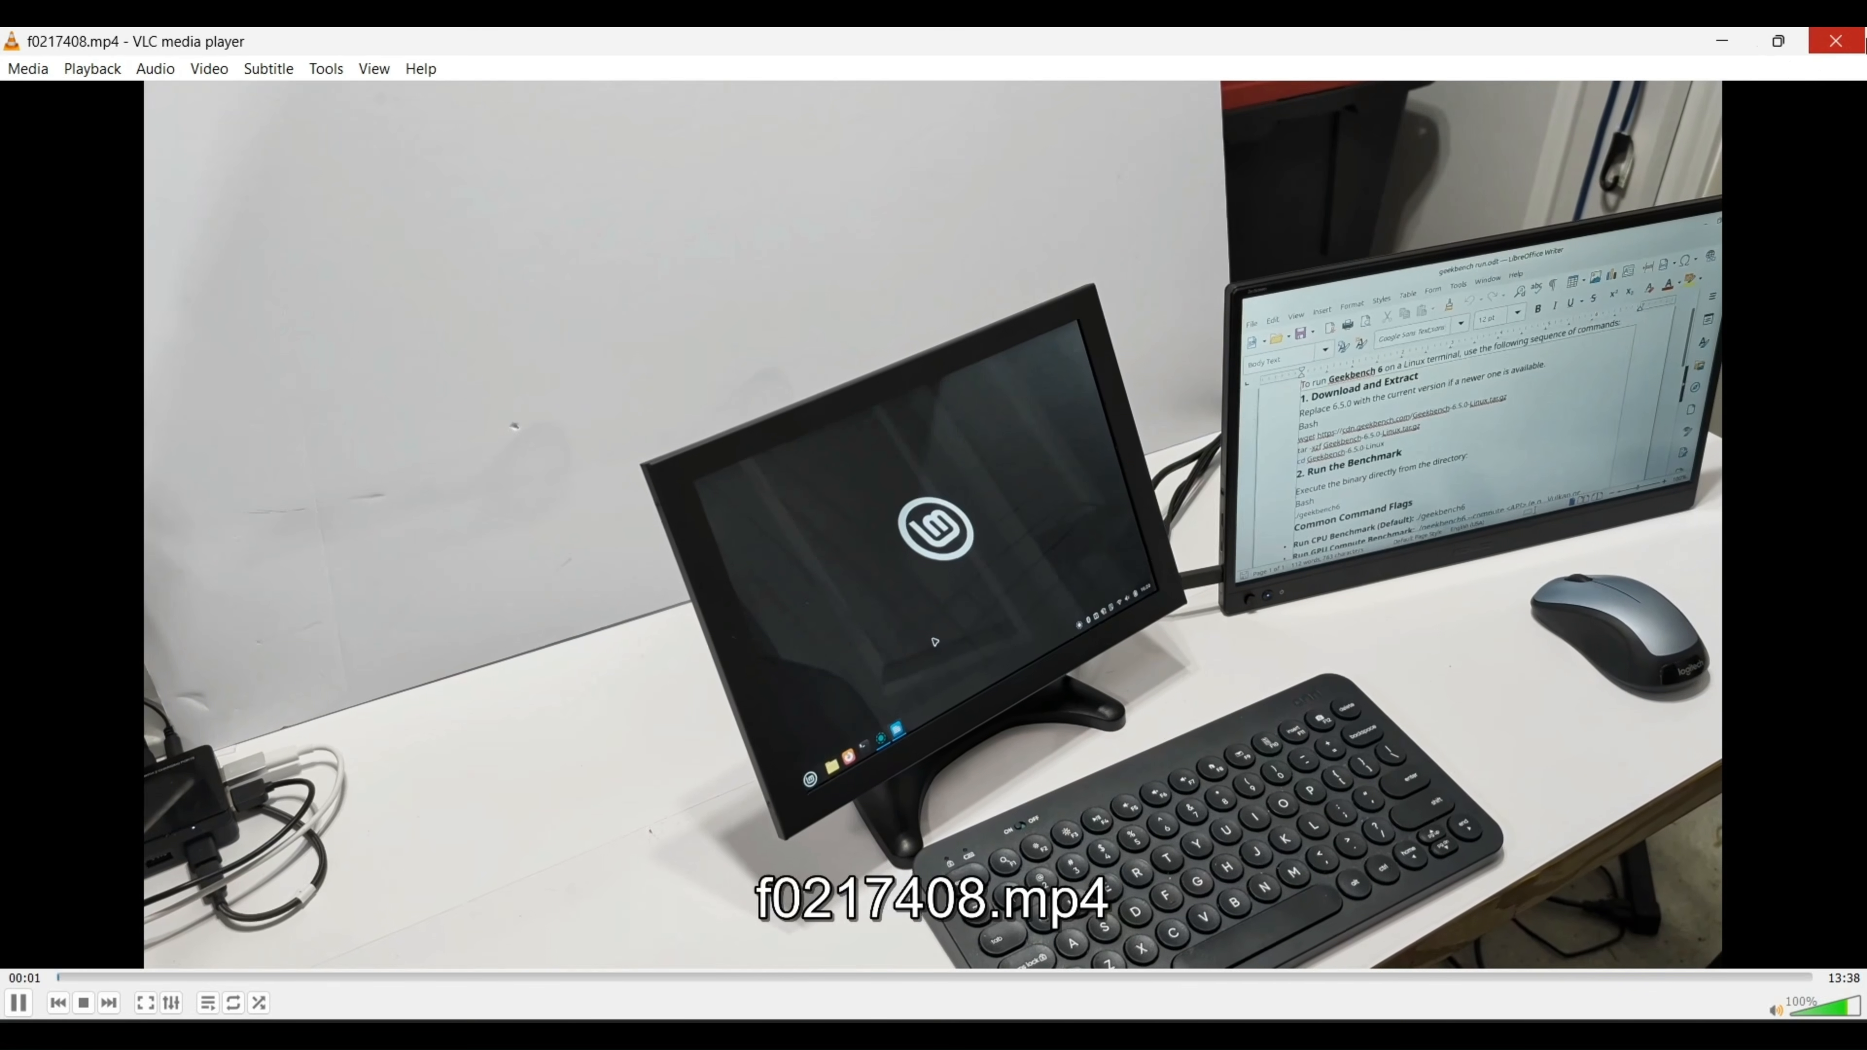
click(1836, 40)
double_click(1526, 271)
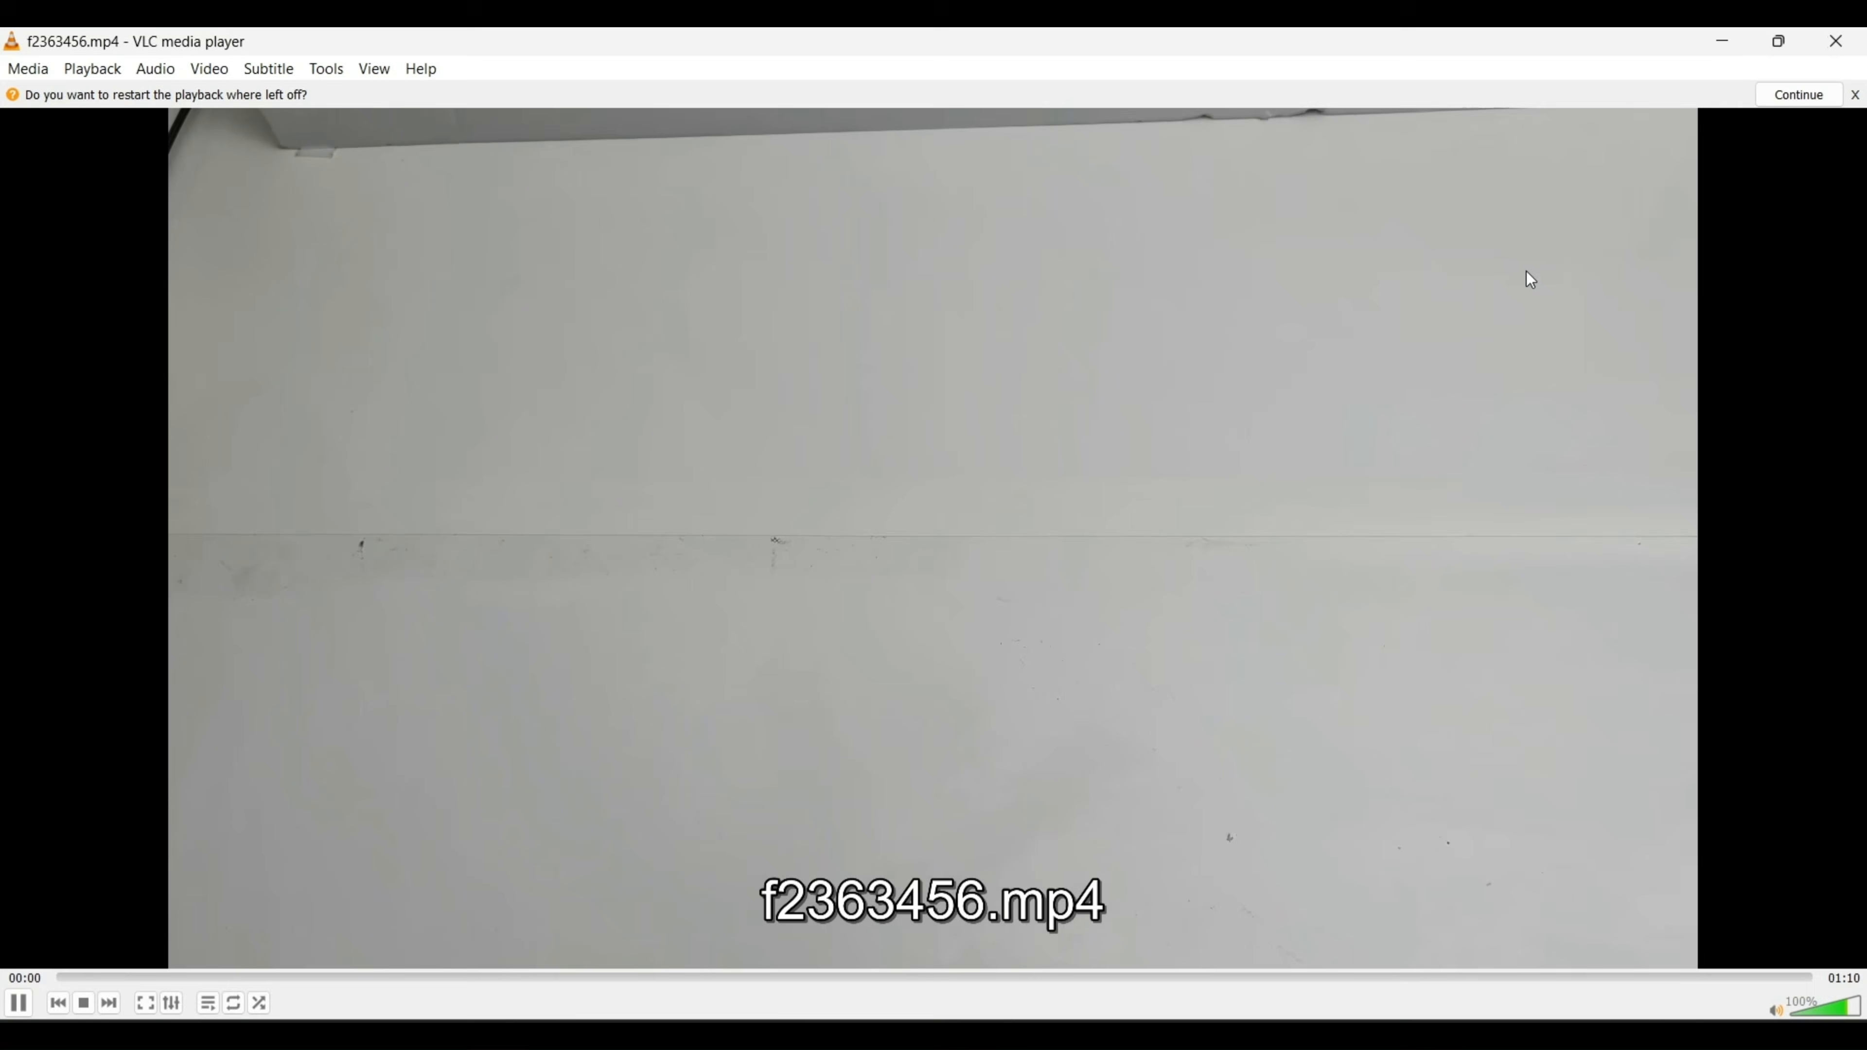
click(1836, 40)
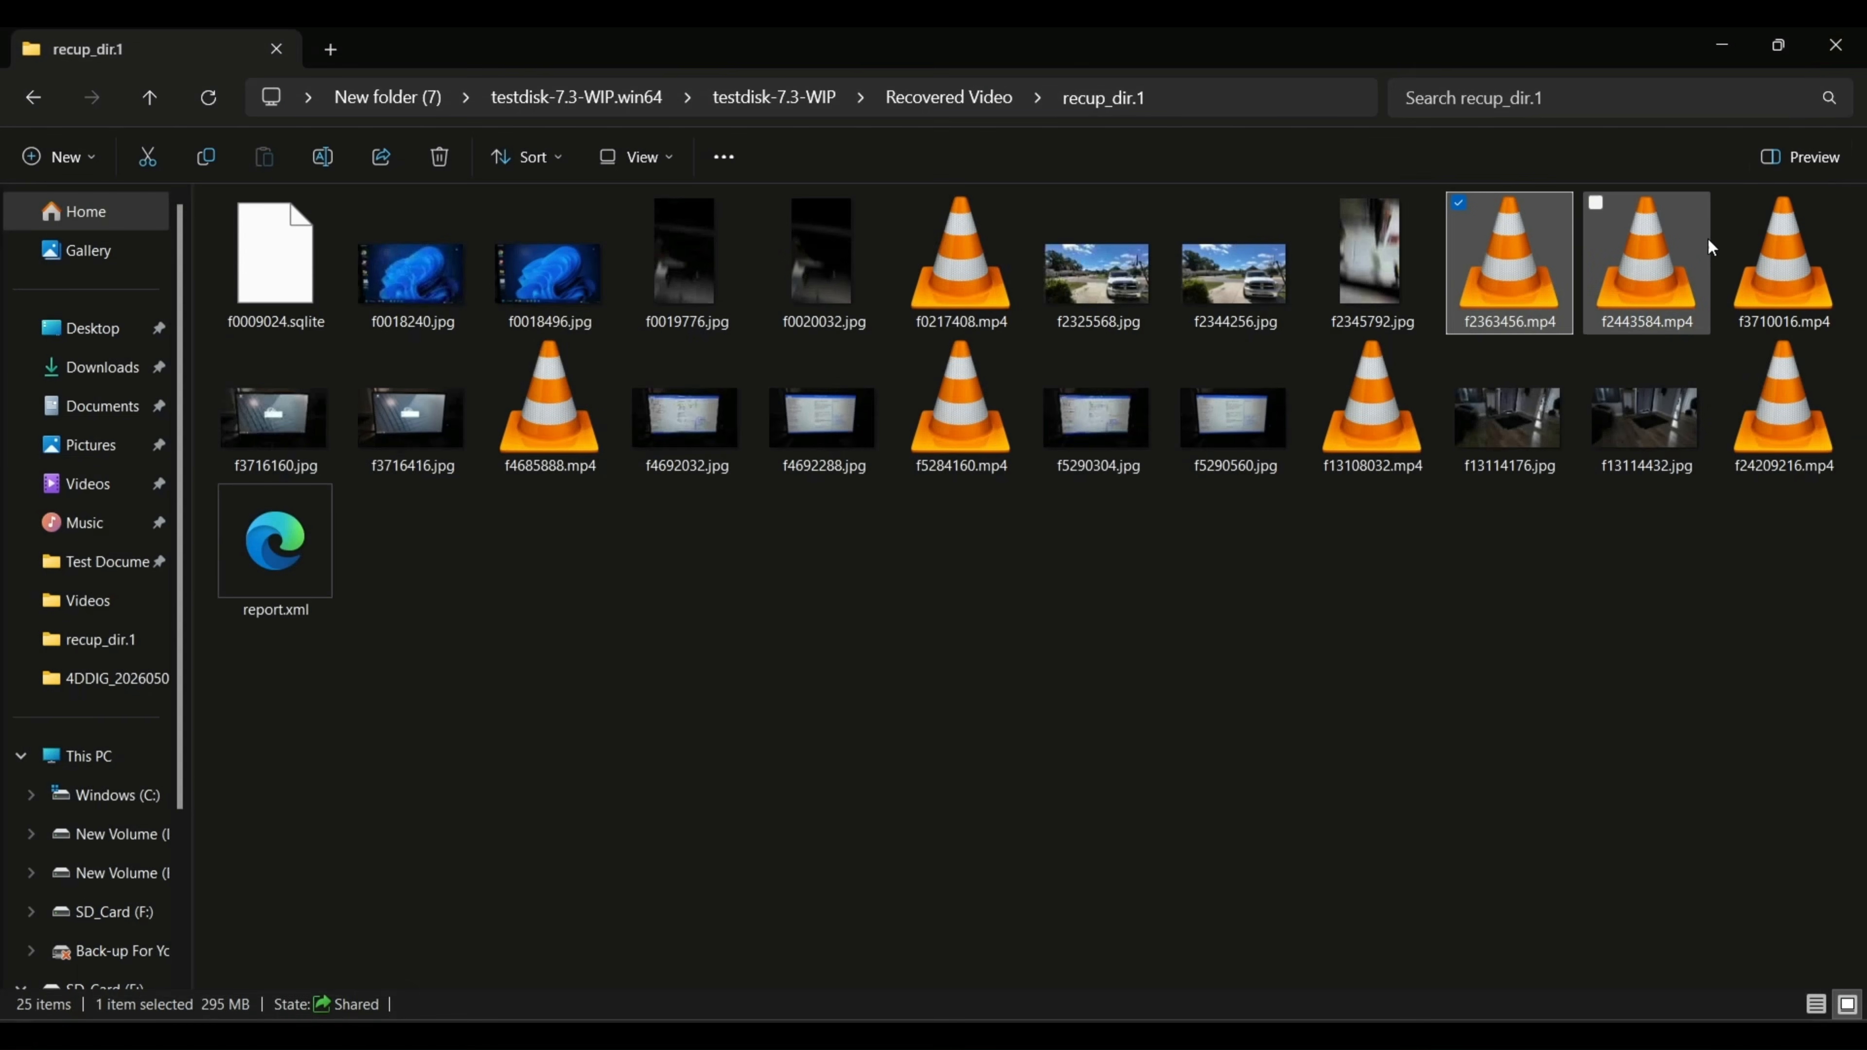